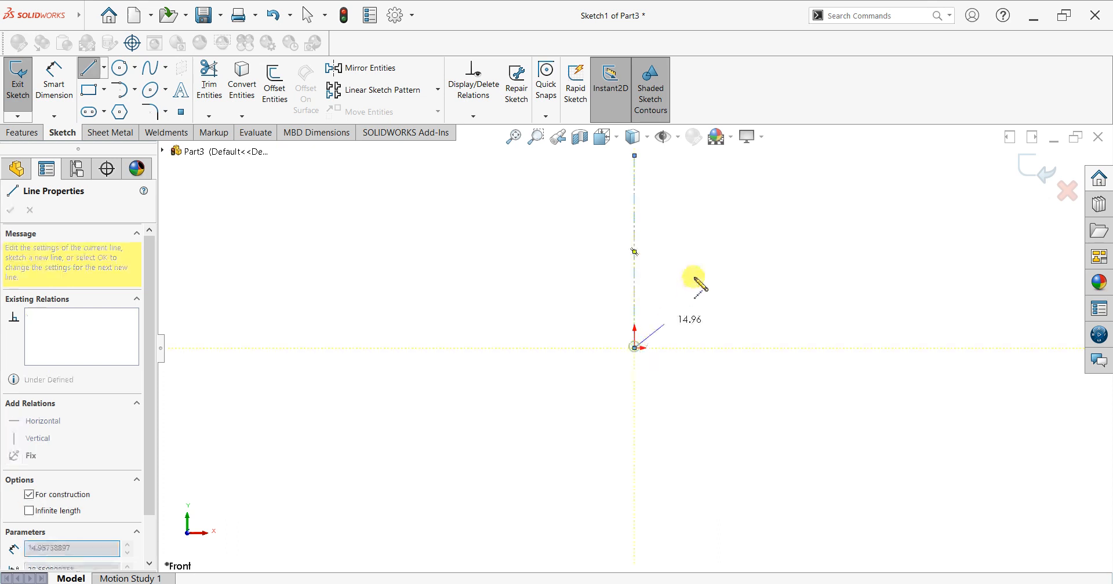
- Finish the vertical construction centreline from the origin, and sketch the profile's upper part: short step off the centreline, sloped line and short top edge
{"action": "left_click", "coordinate": [722, 285]}
{"action": "scroll", "coordinate": [417, 327], "scroll_direction": "down", "scroll_amount": 1}
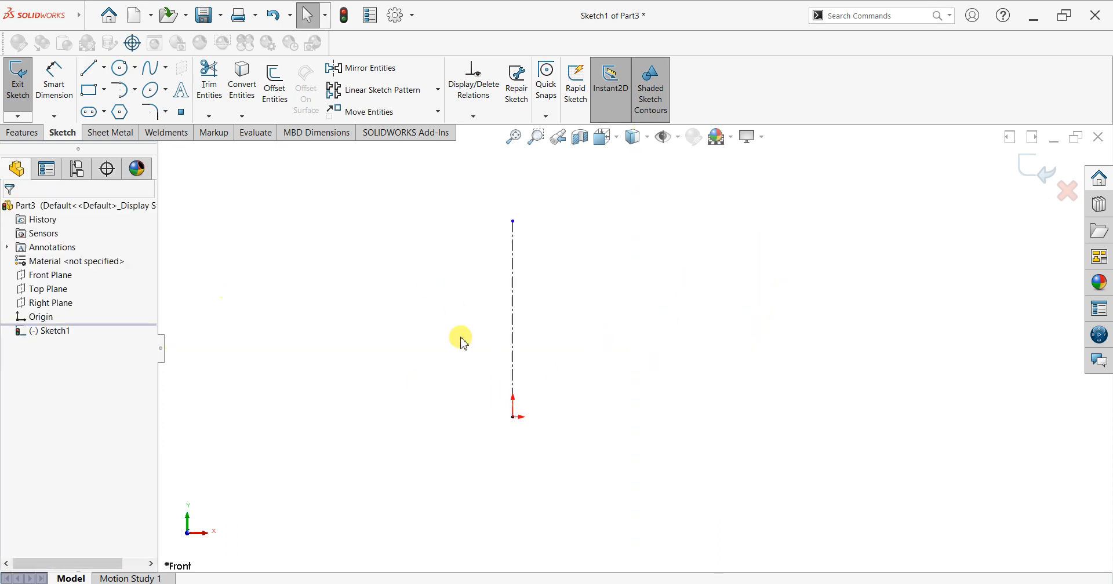
{"action": "left_click", "coordinate": [92, 69]}
{"action": "left_click", "coordinate": [512, 315]}
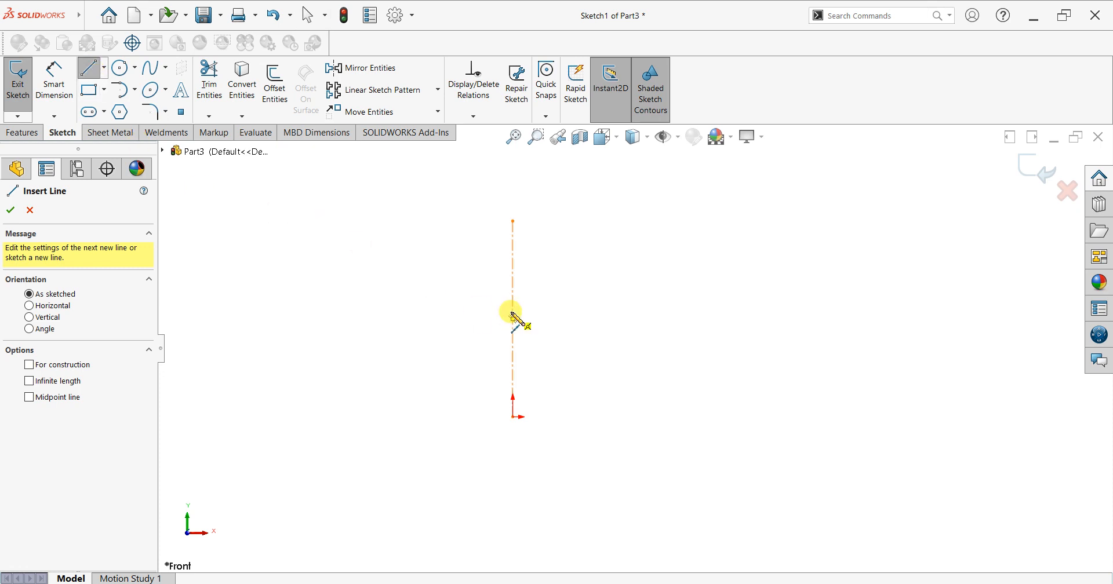
{"action": "left_click_drag", "start_coordinate": [513, 299], "coordinate": [487, 268]}
{"action": "left_click", "coordinate": [504, 279]}
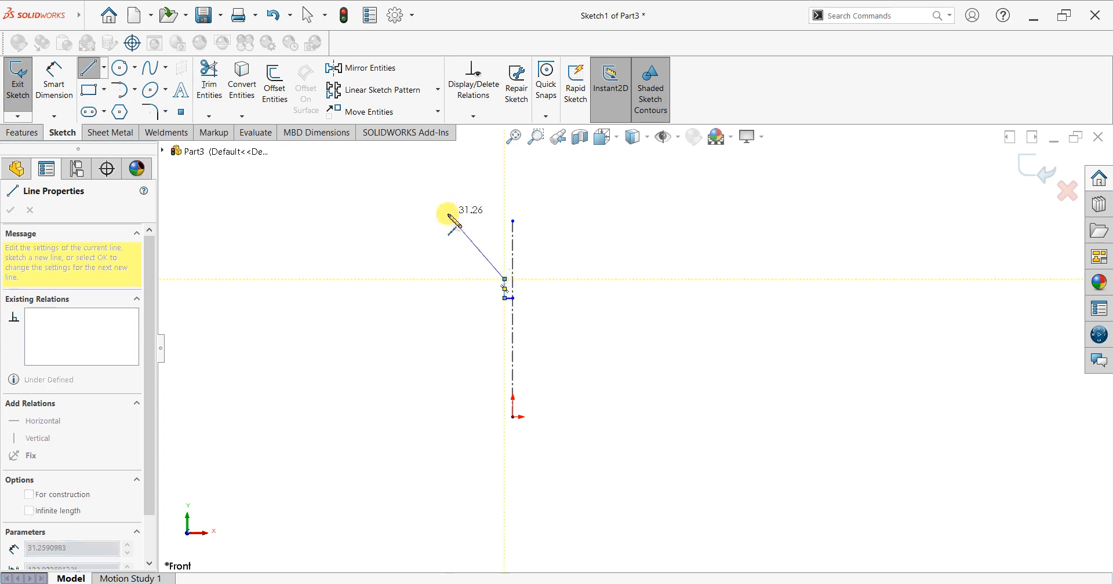
{"action": "left_click_drag", "start_coordinate": [441, 212], "coordinate": [381, 192]}
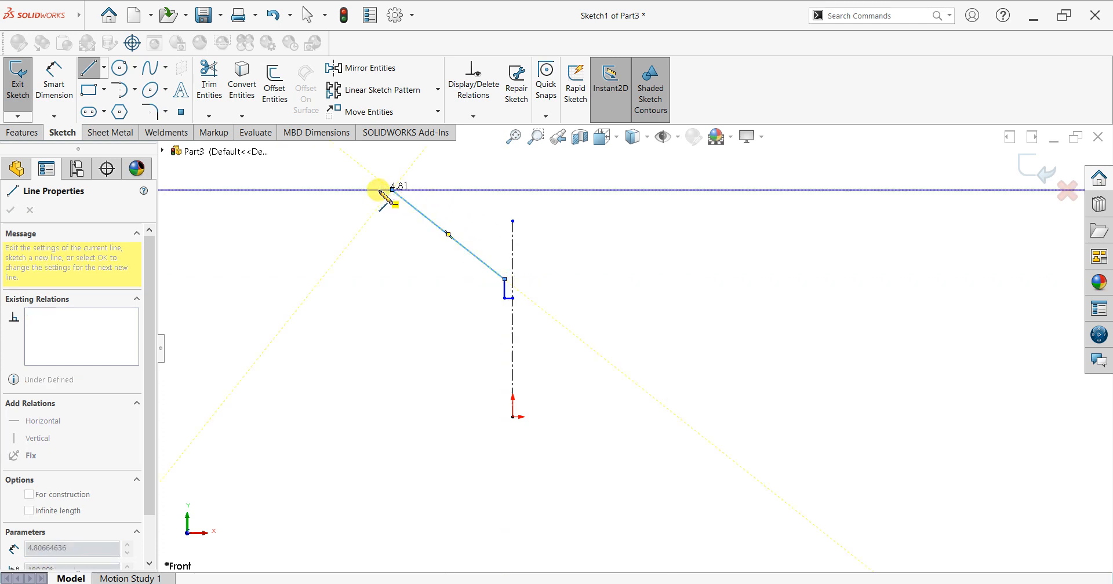
{"action": "left_click", "coordinate": [379, 189]}
- Continue the profile down its left side with a rectangular inward notch, and run the bottom edge back to the origin
{"action": "left_click", "coordinate": [380, 329]}
{"action": "left_click", "coordinate": [404, 329]}
{"action": "left_click", "coordinate": [404, 371]}
{"action": "left_click", "coordinate": [378, 370]}
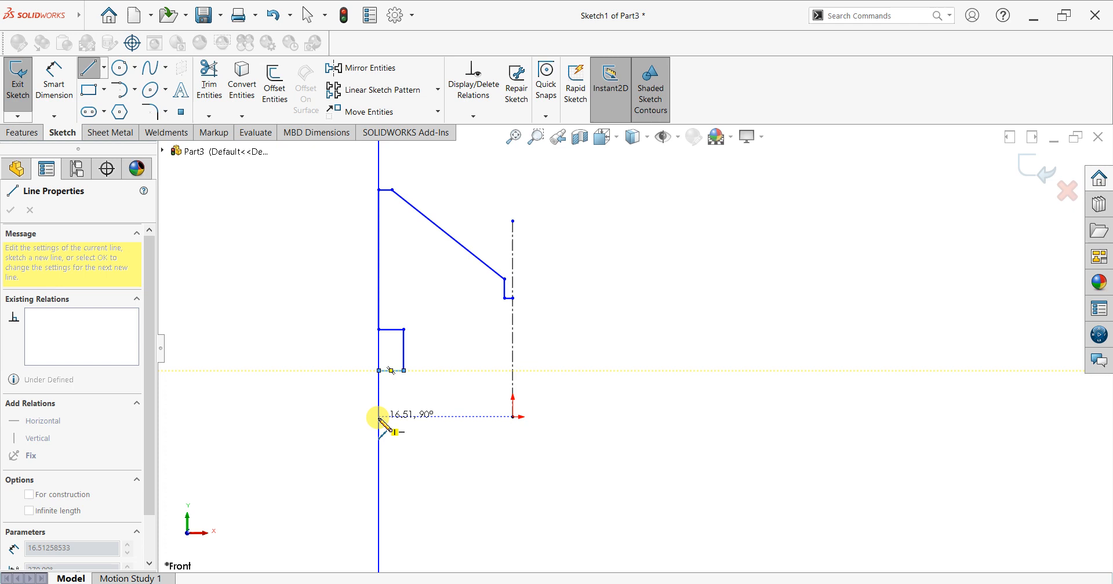
{"action": "left_click", "coordinate": [379, 416]}
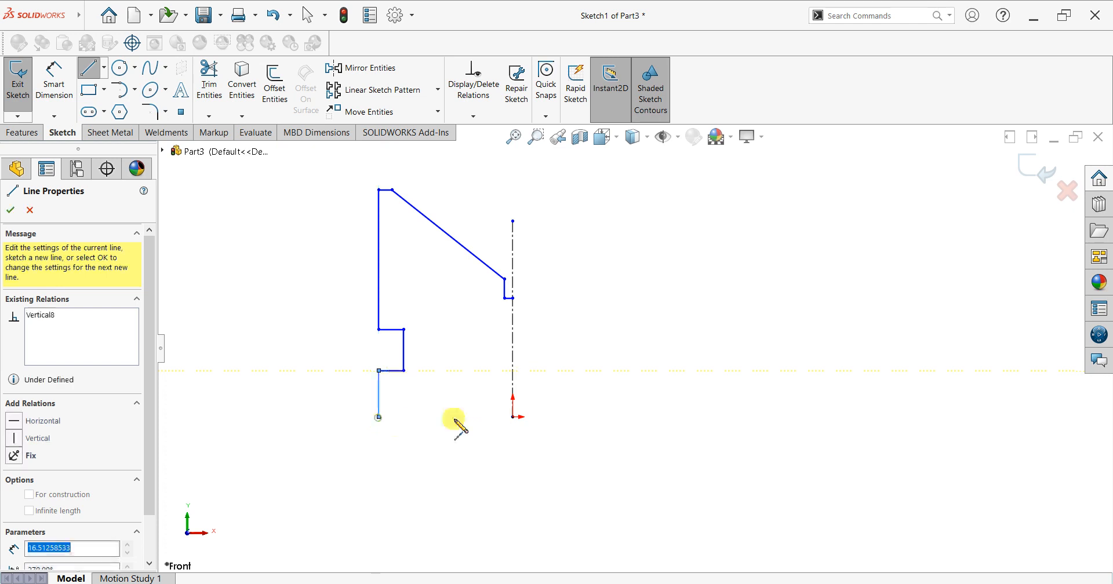
{"action": "left_click", "coordinate": [513, 417]}
{"action": "right_click", "coordinate": [606, 293]}
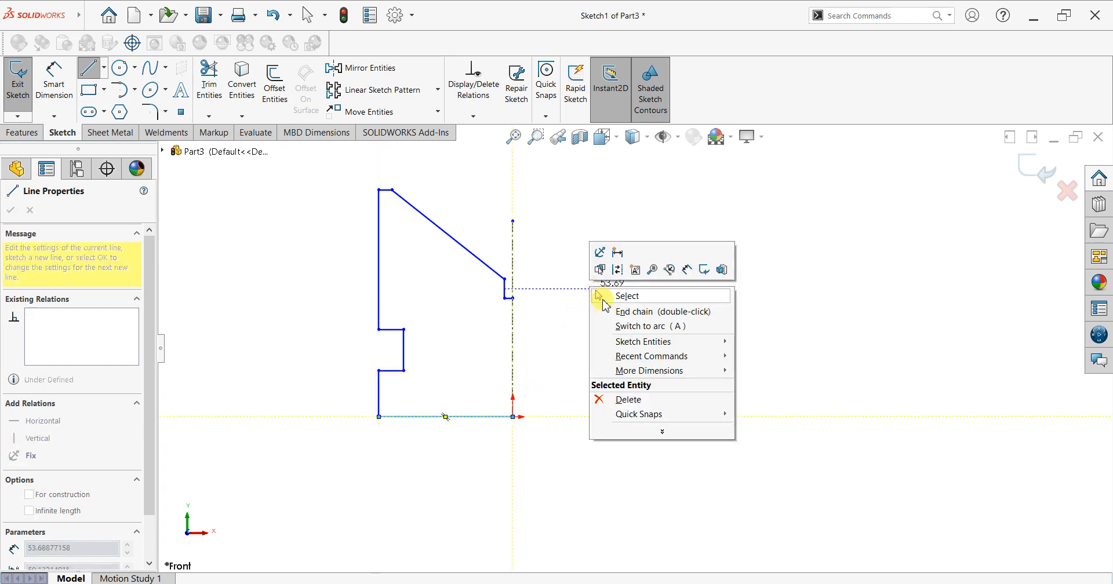
{"action": "left_click", "coordinate": [605, 296]}
- Dimension the profile's bottom edge to 65 mm and the left vertical edge below the notch to 30 mm
{"action": "left_click", "coordinate": [54, 78]}
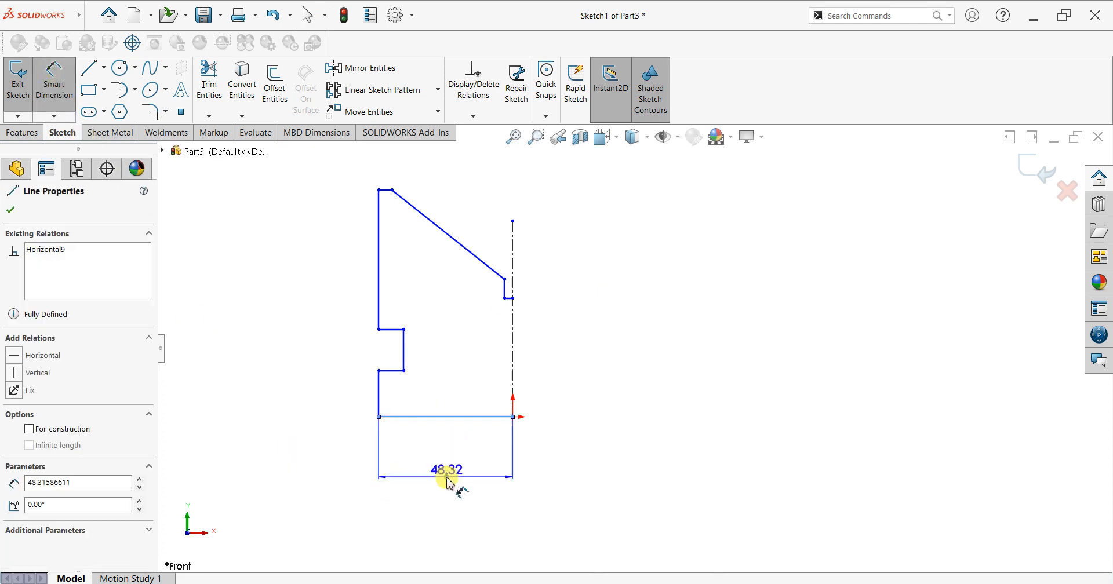
{"action": "left_click", "coordinate": [447, 481]}
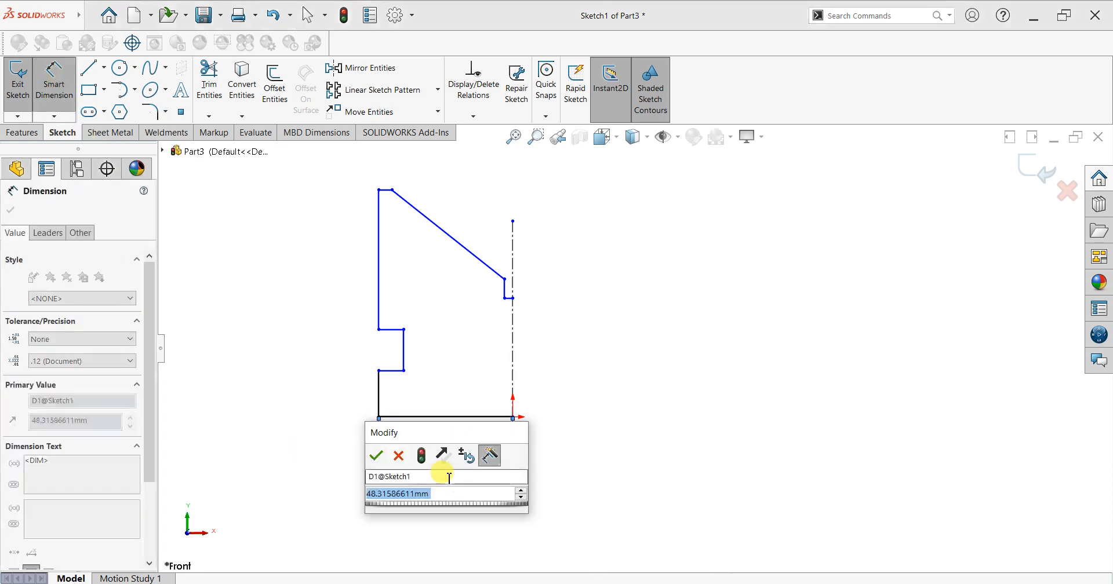
{"action": "type", "text": "65"}
{"action": "key", "text": "Return"}
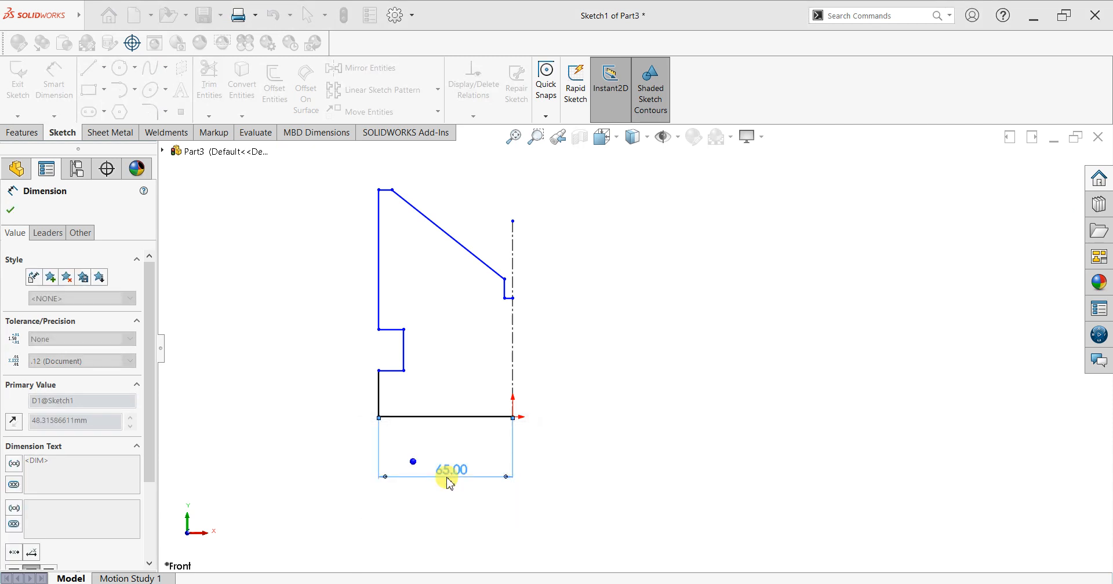
{"action": "left_click", "coordinate": [380, 400]}
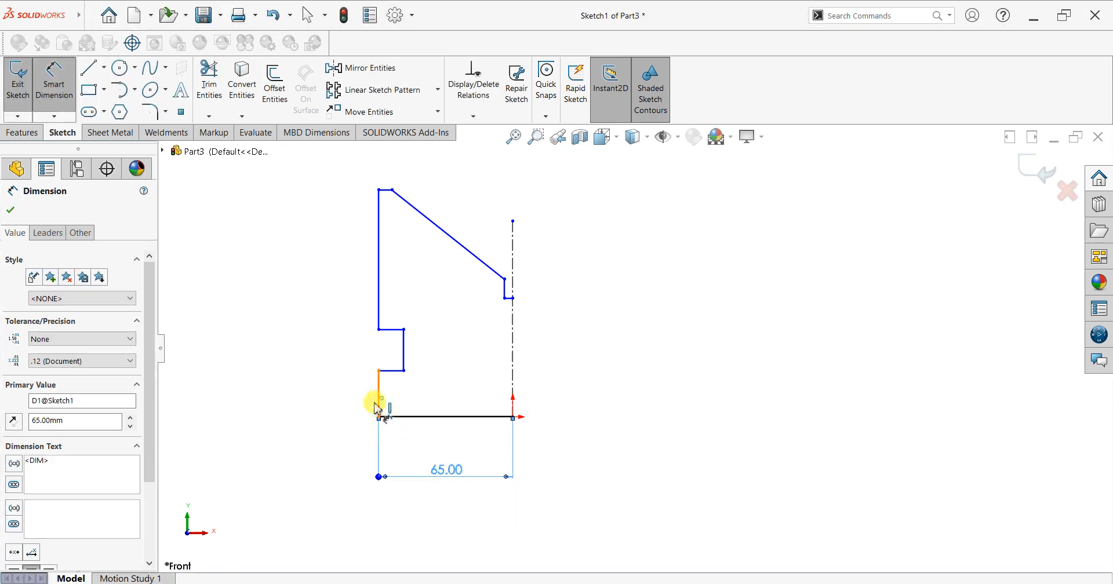
{"action": "left_click", "coordinate": [312, 412]}
{"action": "type", "text": "30"}
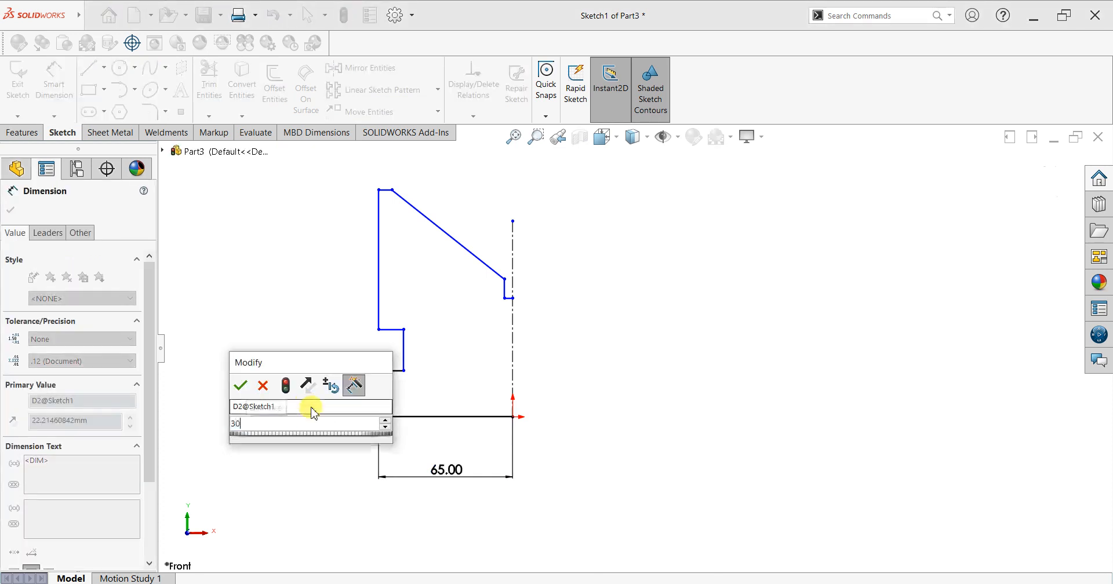
{"action": "key", "text": "Return"}
- Dimension the notch's height to 20 mm and the left vertical edge above the notch to 65 mm
{"action": "left_click", "coordinate": [404, 342]}
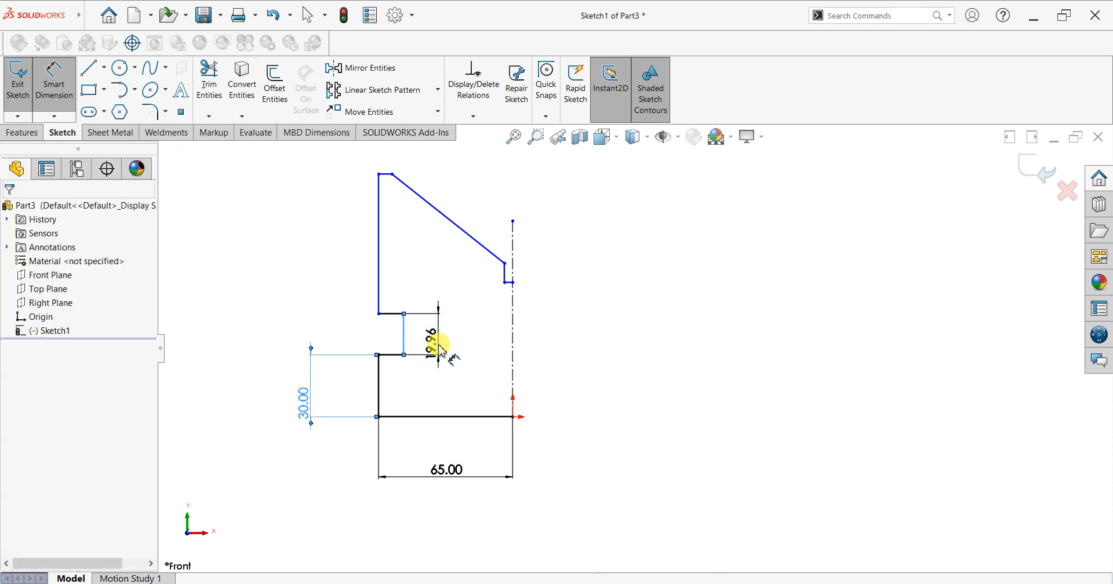
{"action": "left_click", "coordinate": [439, 348]}
{"action": "key", "text": "Return"}
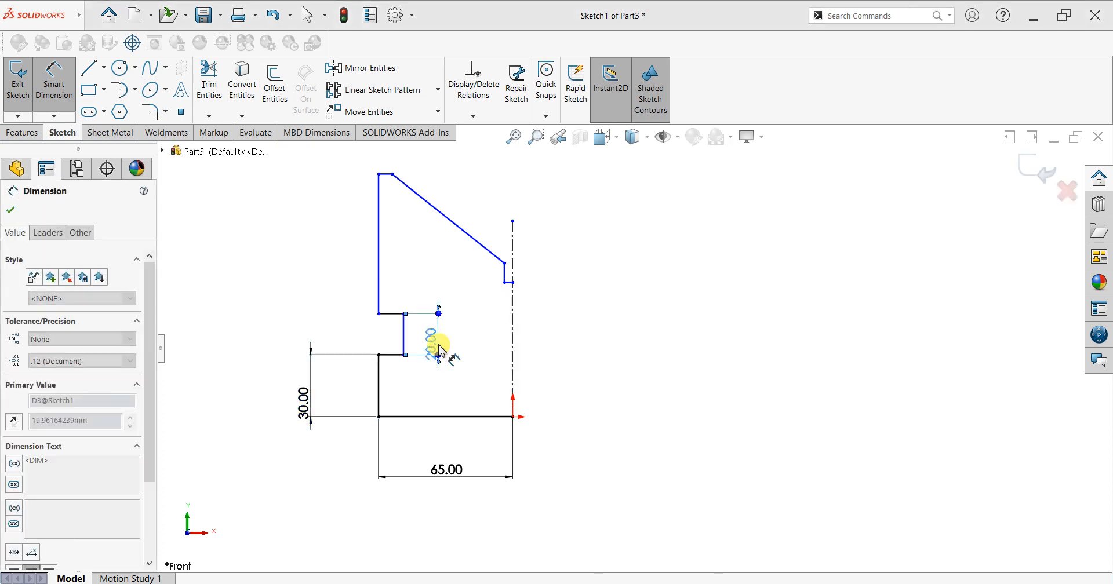
{"action": "left_click", "coordinate": [302, 262]}
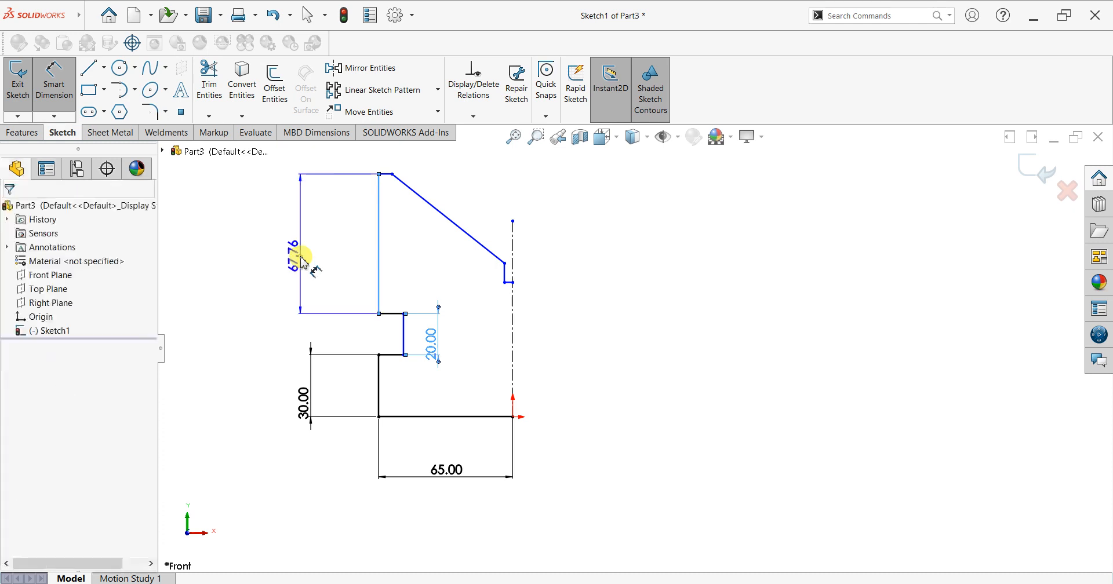
{"action": "left_click", "coordinate": [297, 258]}
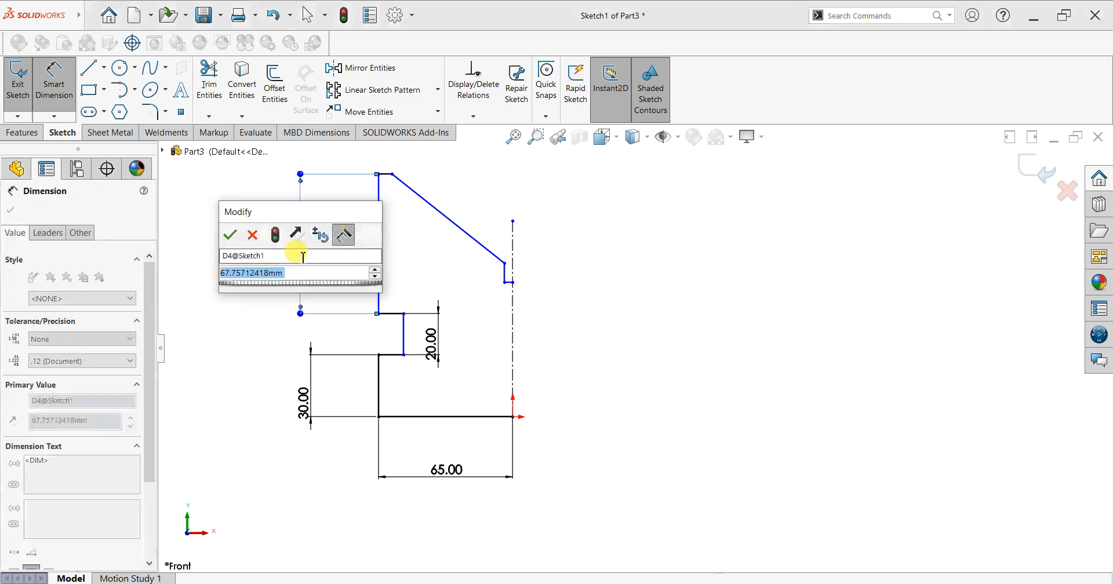
{"action": "type", "text": "65"}
{"action": "key", "text": "Return"}
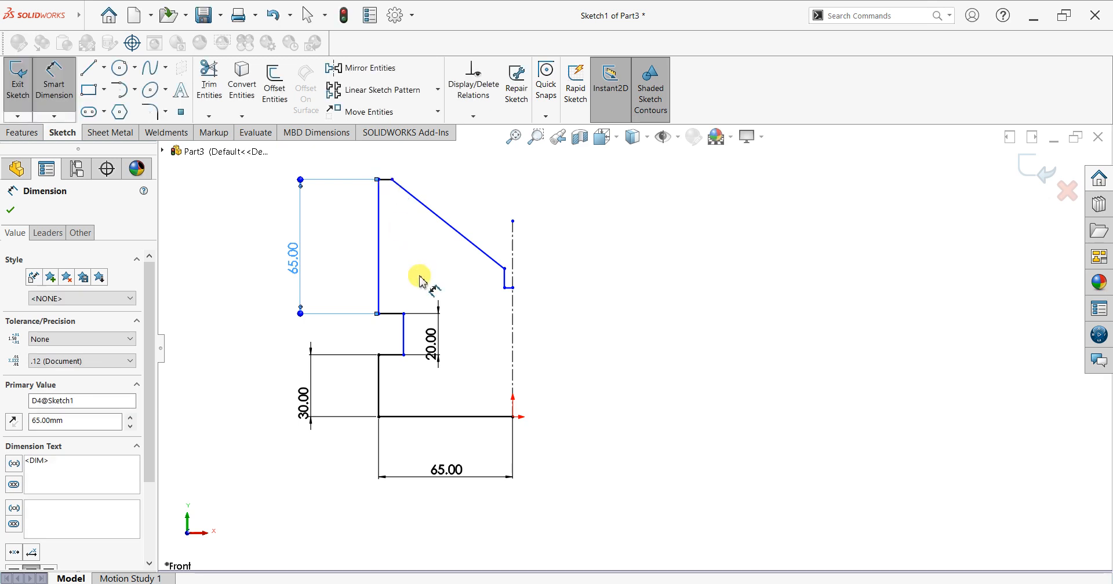
- Dimension the short vertical edge beside the centreline to 10 mm and the notch's depth to 12 mm
{"action": "left_click", "coordinate": [504, 278]}
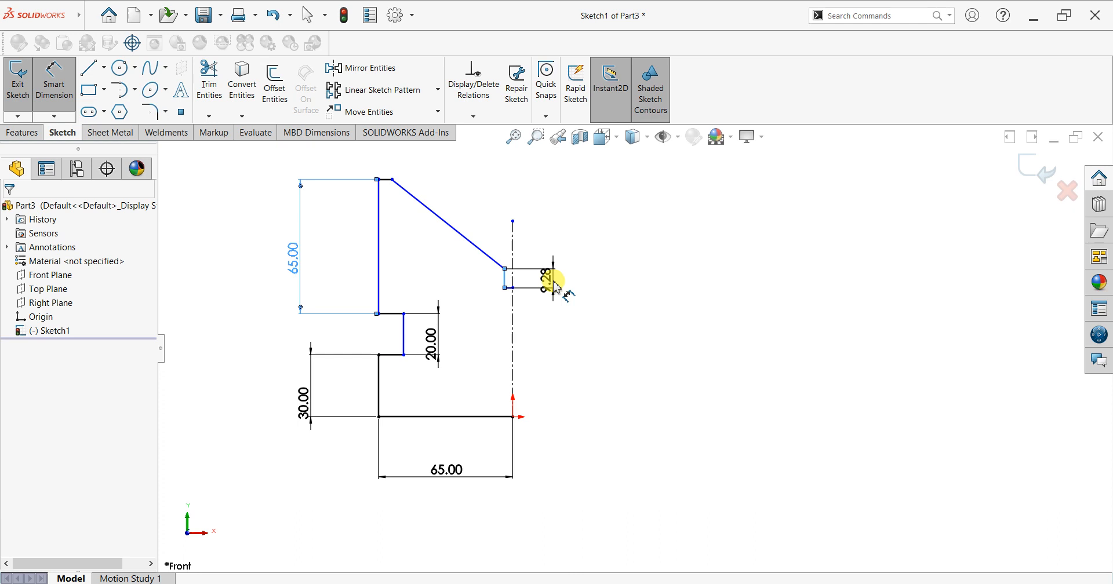
{"action": "left_click", "coordinate": [554, 284]}
{"action": "type", "text": "10"}
{"action": "key", "text": "Return"}
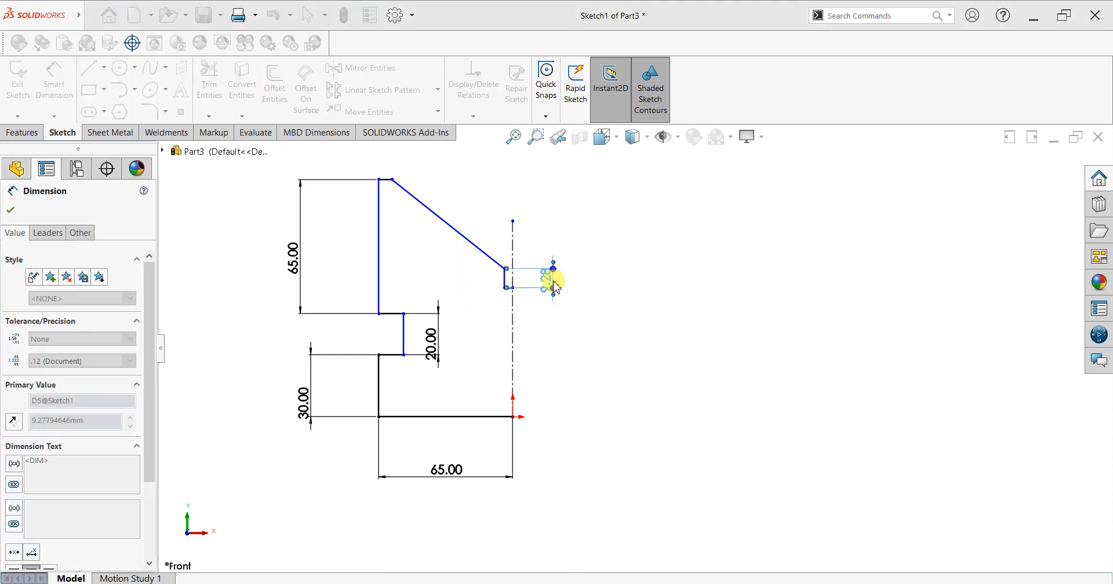
{"action": "left_click", "coordinate": [394, 355]}
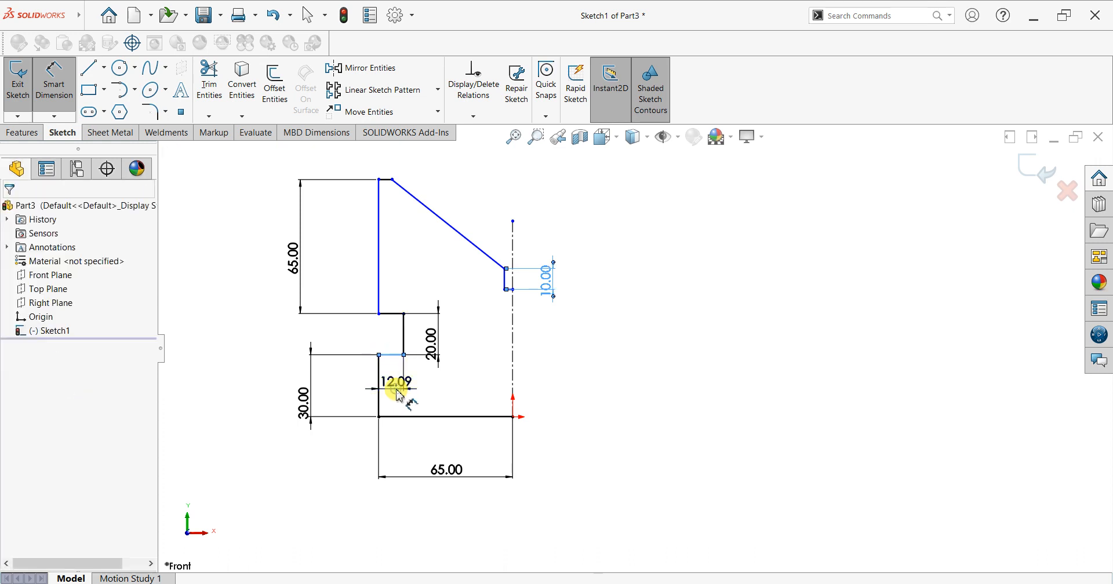
{"action": "left_click", "coordinate": [399, 394]}
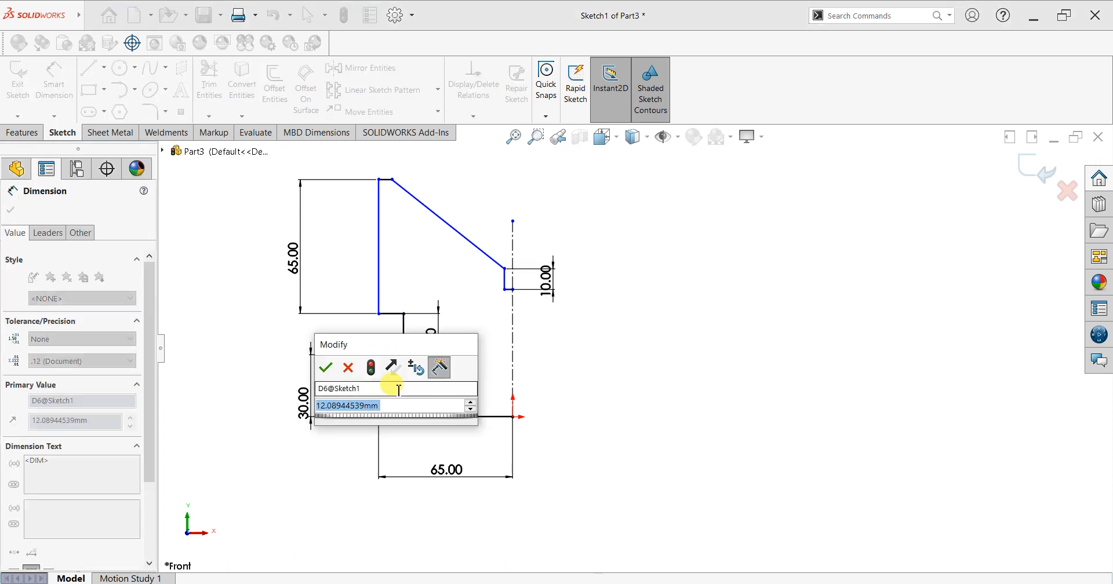
{"action": "type", "text": "12"}
{"action": "key", "text": "Return"}
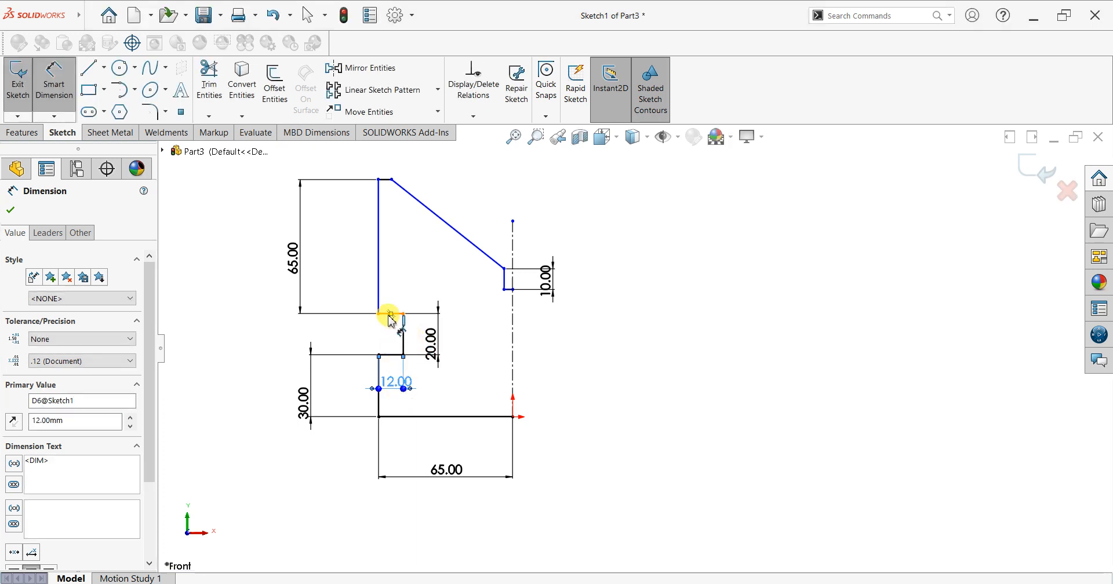
- Set the short top edge to 8 mm and the height from the origin to the profile's upper endpoint on the centreline to 60 mm
{"action": "left_click", "coordinate": [387, 168]}
{"action": "left_click", "coordinate": [386, 165]}
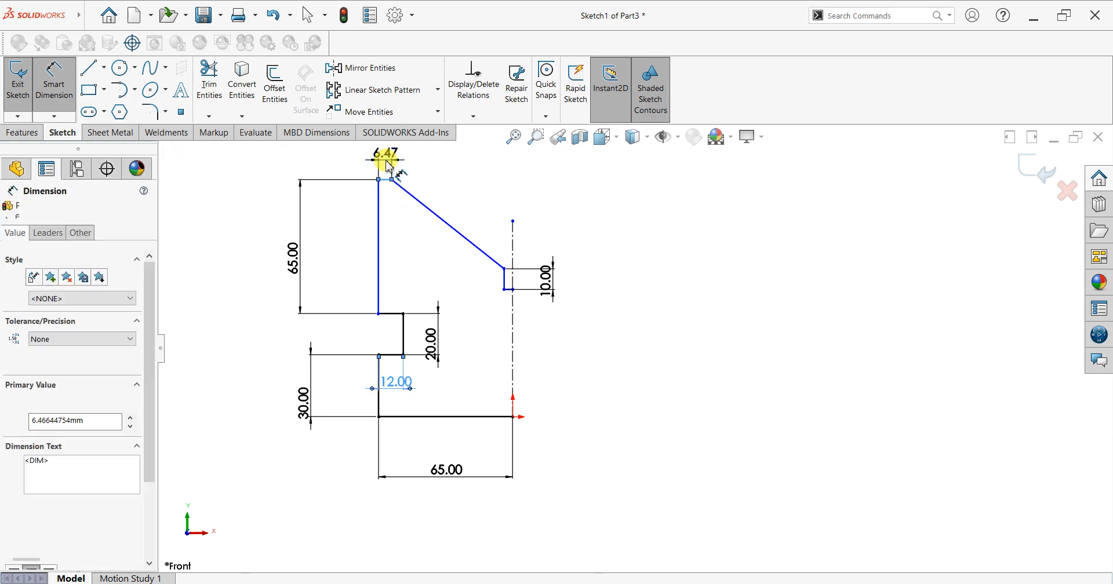
{"action": "type", "text": "8"}
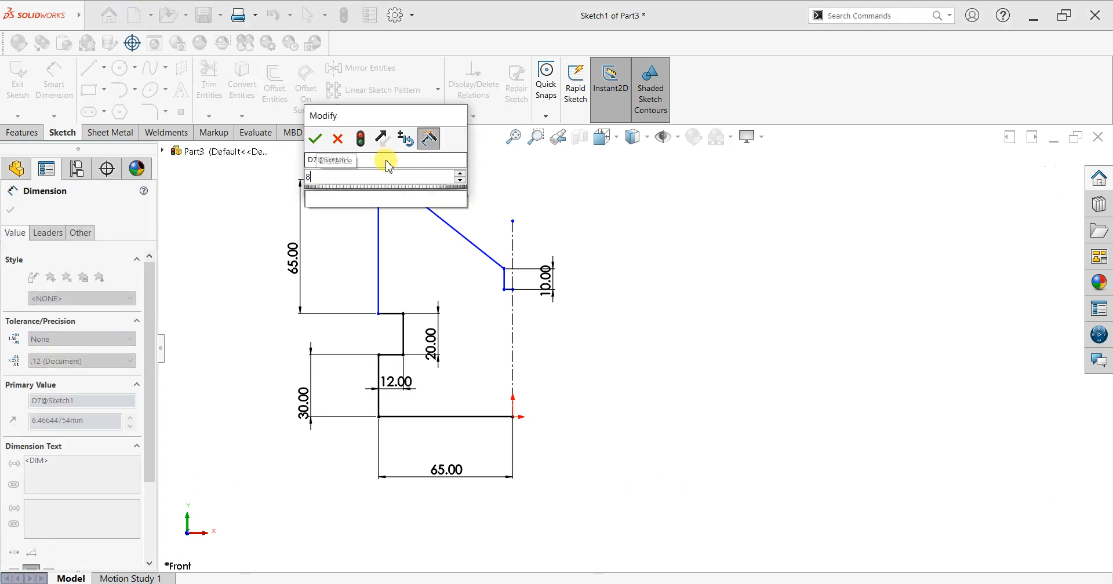
{"action": "key", "text": "Return"}
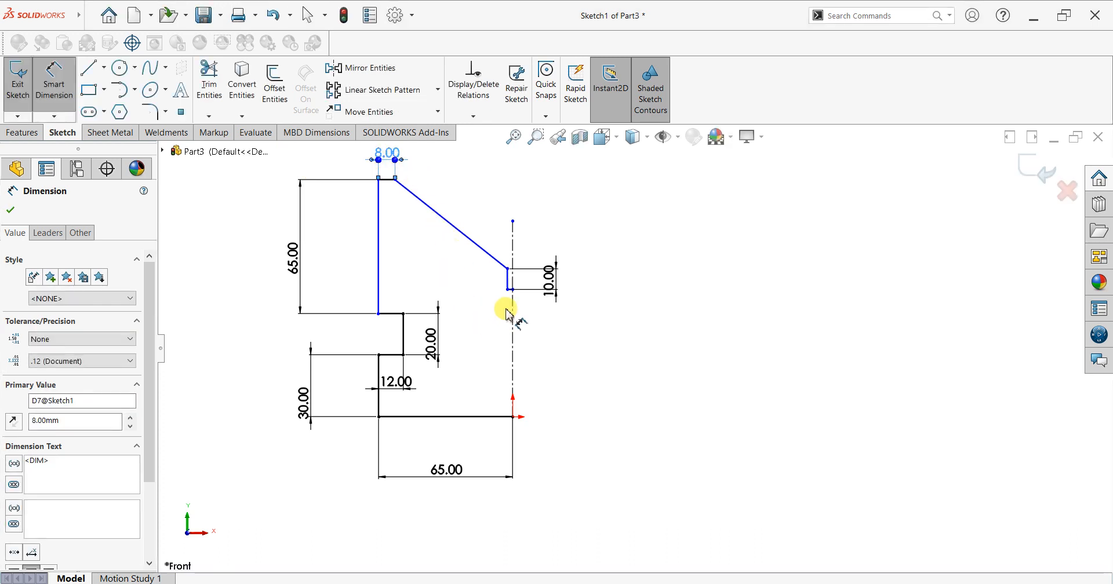
{"action": "left_click", "coordinate": [513, 417]}
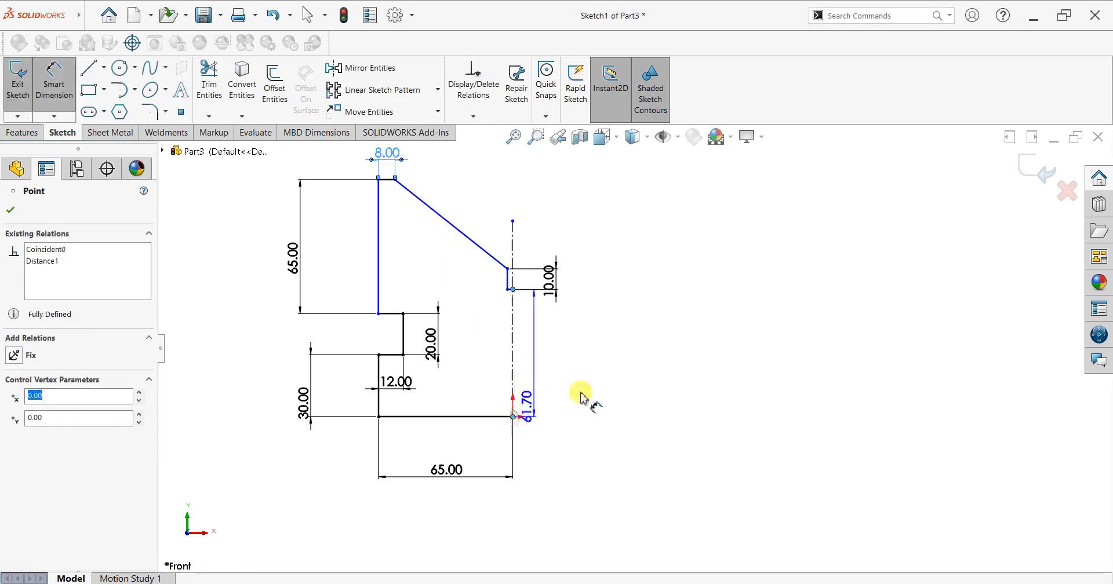
{"action": "left_click", "coordinate": [607, 396]}
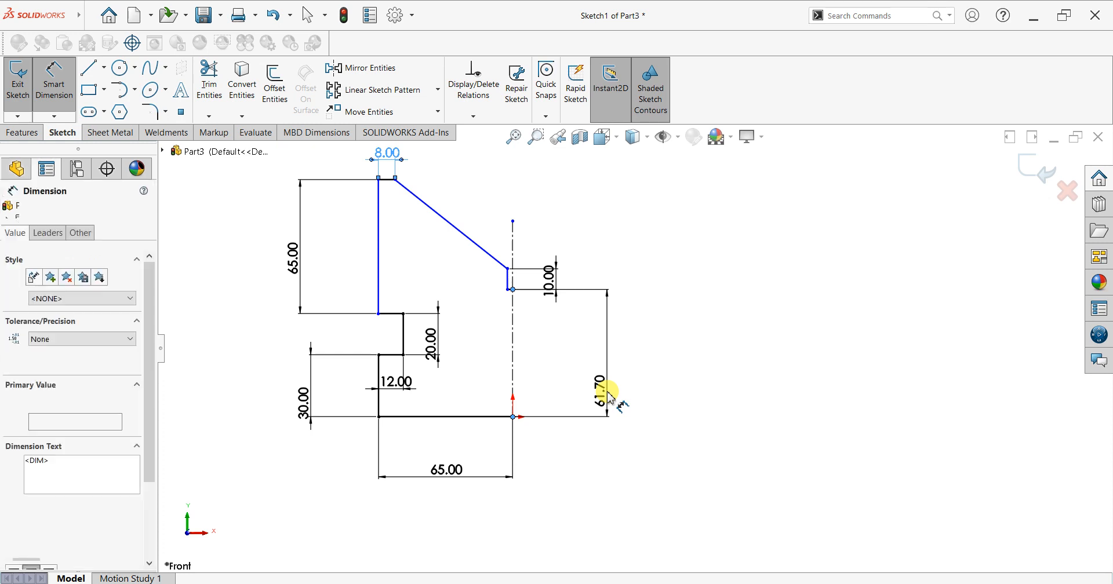
{"action": "key", "text": "Return"}
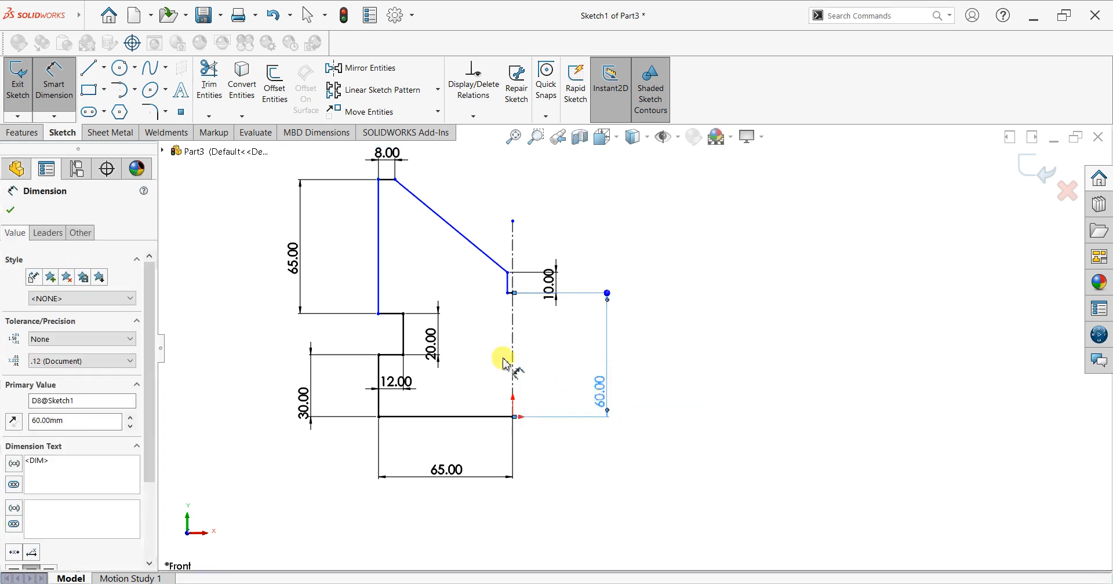
- Add a second, driven length dimension to the short vertical edge beside the centreline
{"action": "left_click", "coordinate": [490, 290]}
{"action": "left_click", "coordinate": [491, 289]}
{"action": "left_click", "coordinate": [635, 301]}
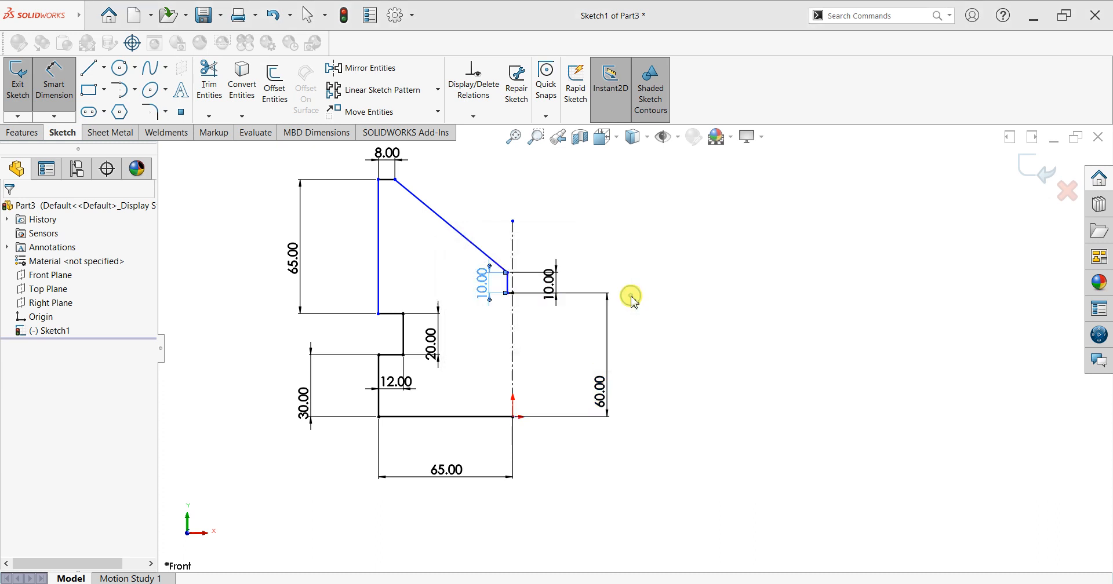
- Dimension the distance between the short vertical edge and the centreline to 5 mm, and finish dimensioning
{"action": "scroll", "coordinate": [538, 290], "scroll_direction": "down", "scroll_amount": 2}
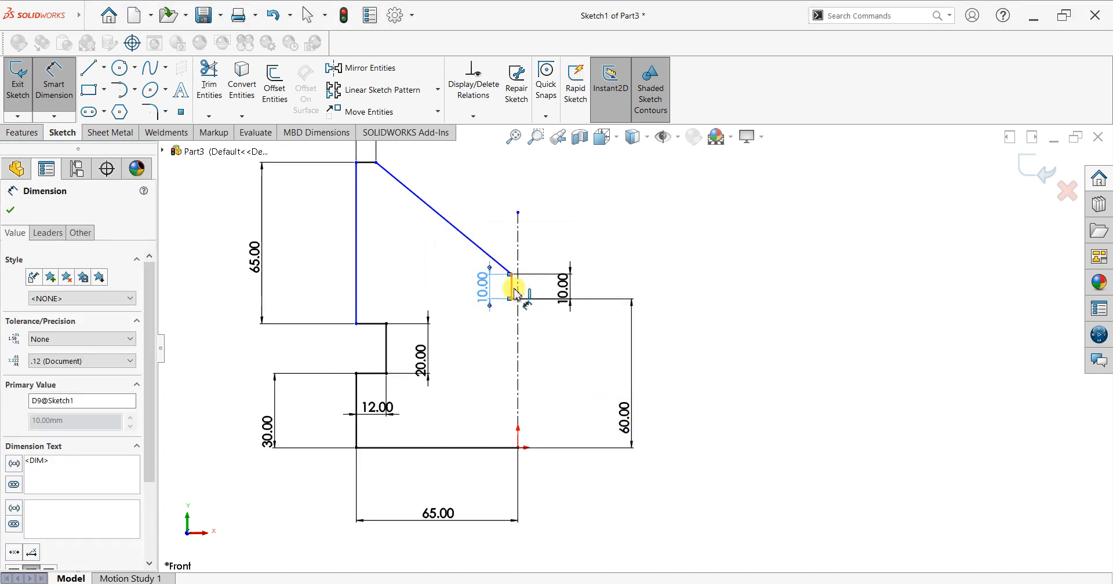
{"action": "left_click", "coordinate": [516, 288]}
{"action": "left_click", "coordinate": [518, 287]}
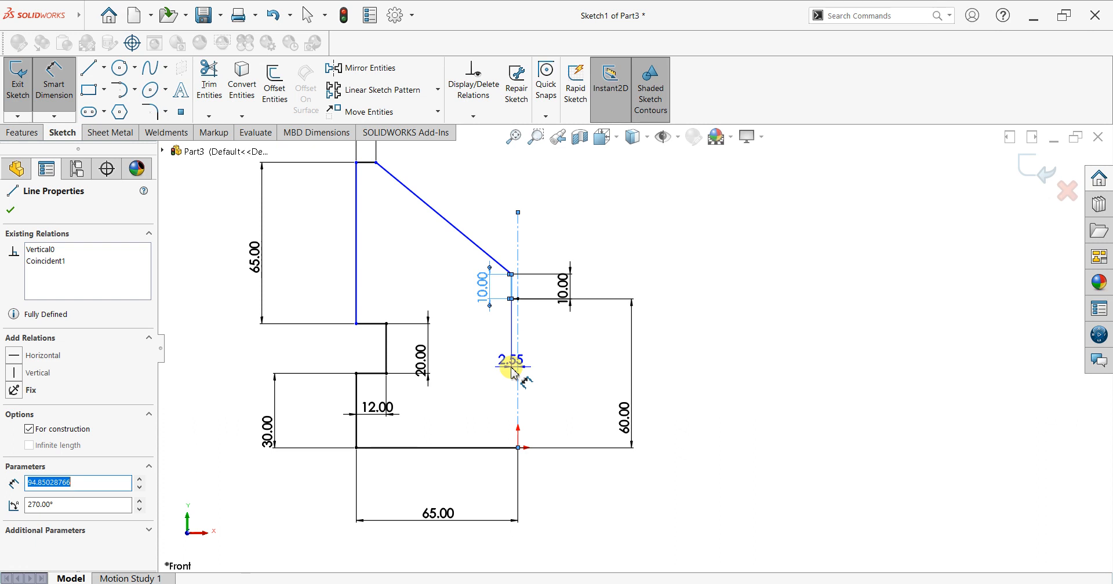
{"action": "left_click", "coordinate": [512, 369]}
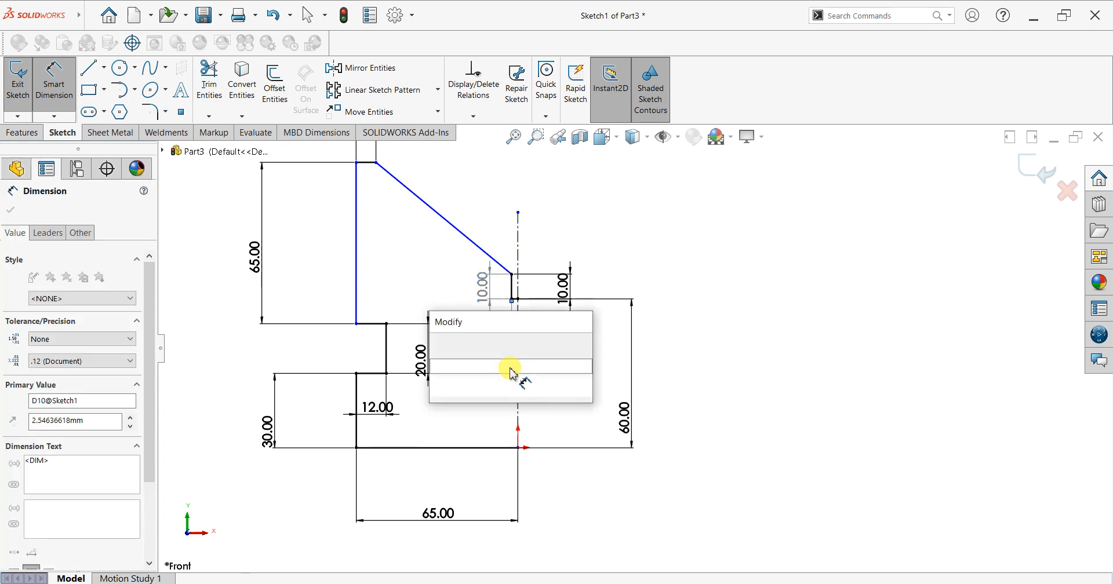
{"action": "type", "text": "5"}
{"action": "key", "text": "Return"}
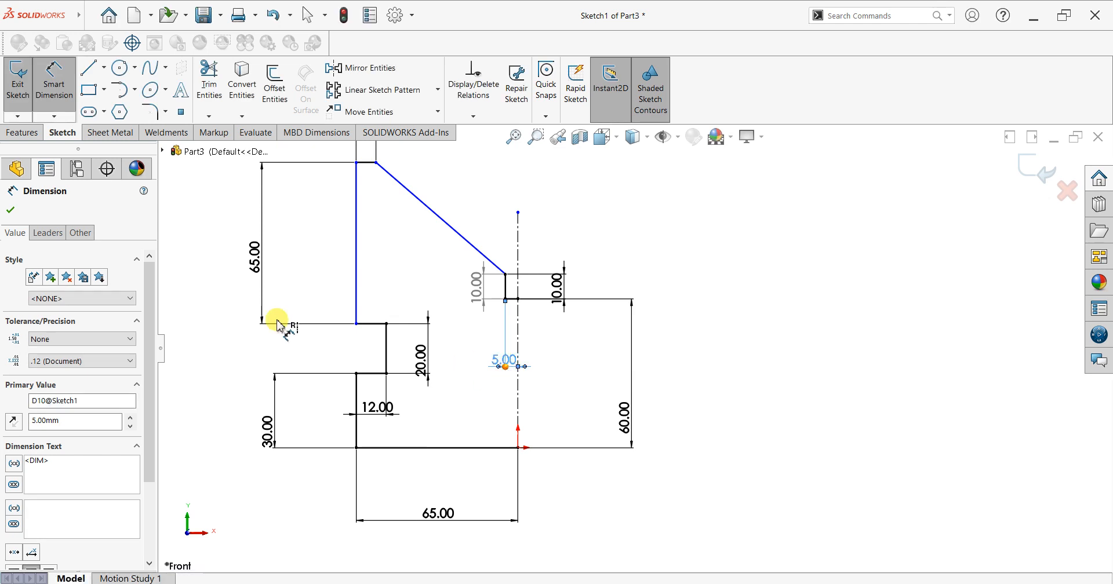
{"action": "left_click", "coordinate": [10, 210]}
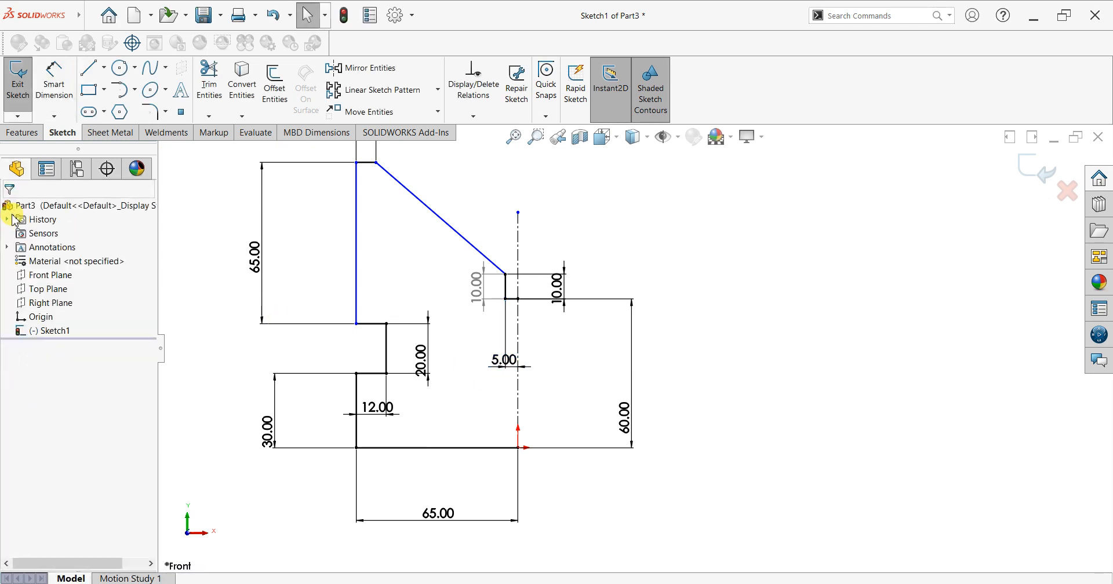
{"action": "key", "text": "f"}
{"action": "scroll", "coordinate": [675, 268], "scroll_direction": "down", "scroll_amount": 2}
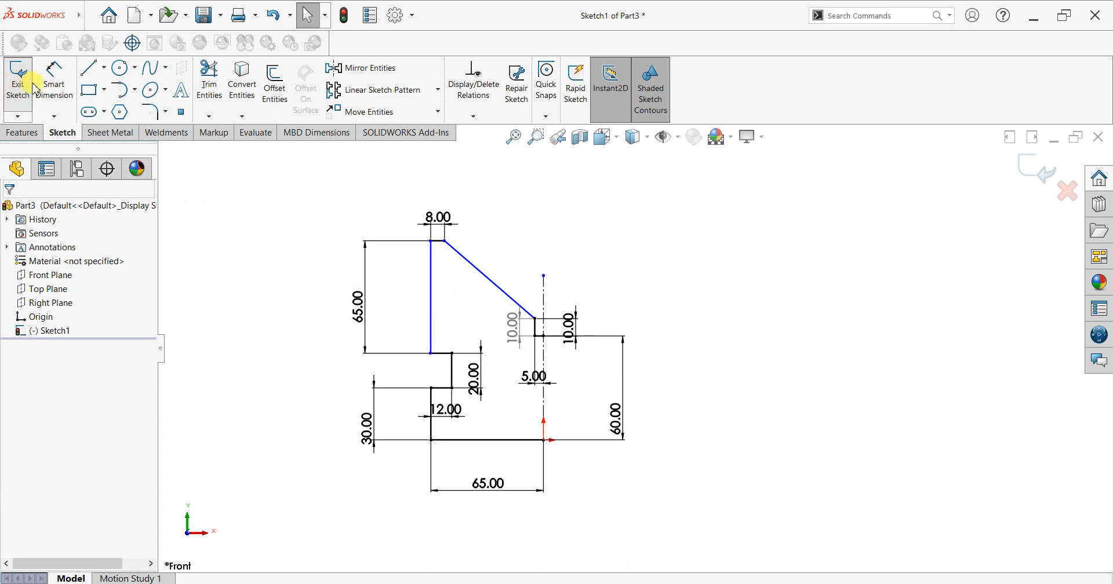
- Dimension the distance between the long upper vertical edge and the centreline to 65 mm, and finish dimensioning
{"action": "left_click", "coordinate": [54, 84]}
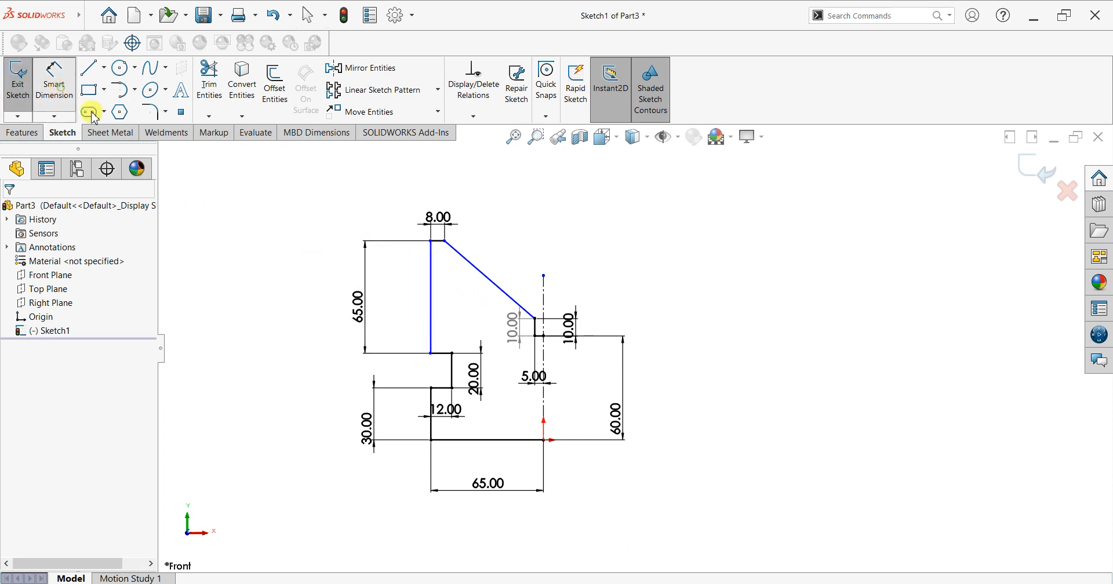
{"action": "left_click", "coordinate": [543, 364]}
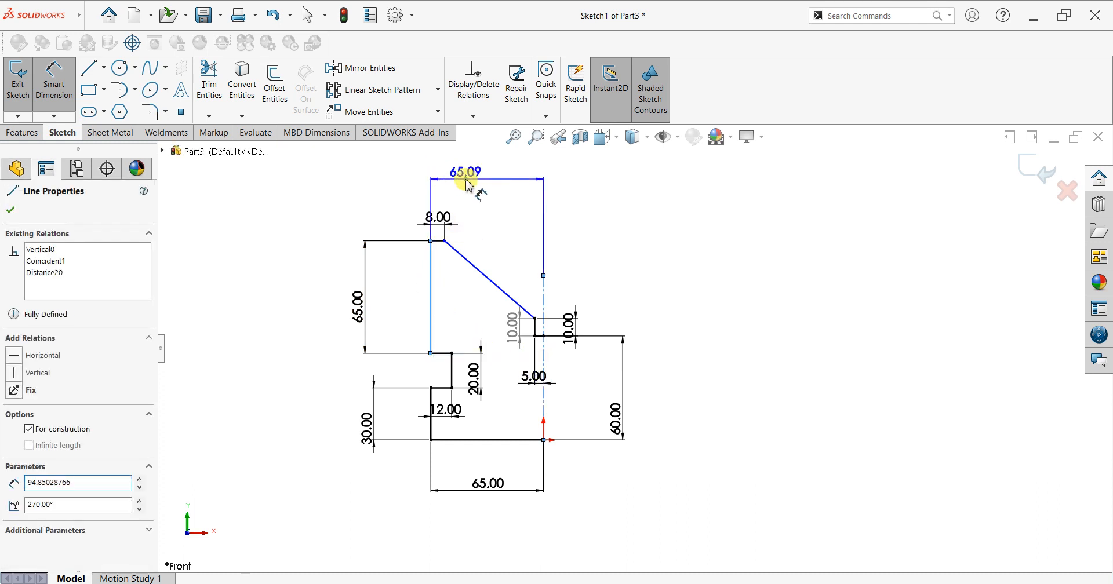
{"action": "left_click", "coordinate": [467, 185]}
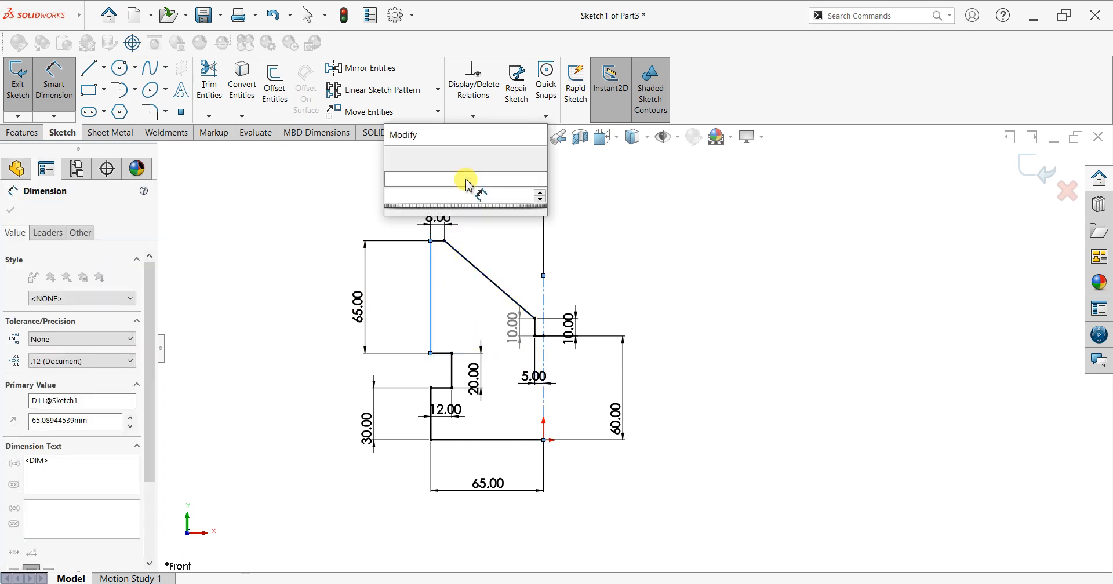
{"action": "type", "text": "65"}
{"action": "key", "text": "Return"}
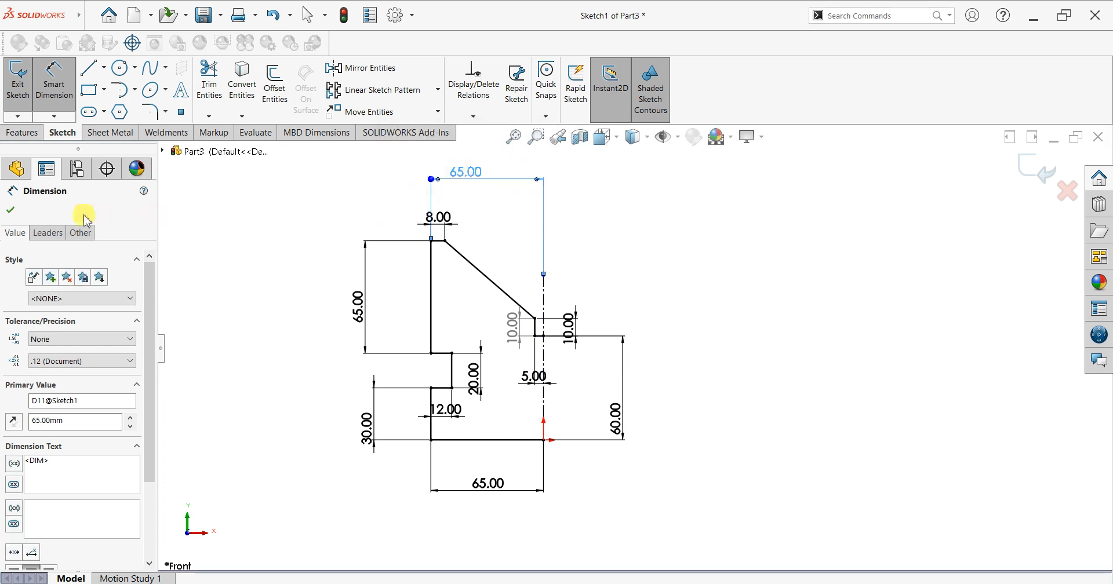
{"action": "left_click", "coordinate": [9, 215]}
- Mirror all the half-profile lines, including the two short lines beside the centreline, about the vertical centreline with copying on
{"action": "left_click", "coordinate": [369, 67]}
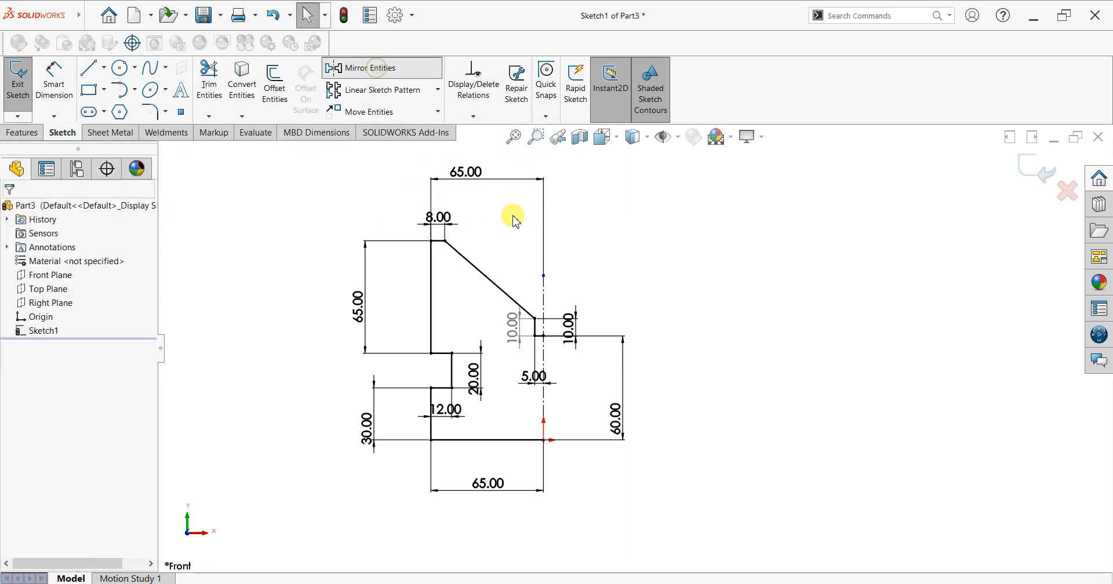
{"action": "mouse_move", "coordinate": [521, 186]}
{"action": "left_mouse_down"}
{"action": "mouse_move", "coordinate": [450, 438]}
{"action": "mouse_move", "coordinate": [397, 493]}
{"action": "mouse_move", "coordinate": [409, 493]}
{"action": "left_mouse_up"}
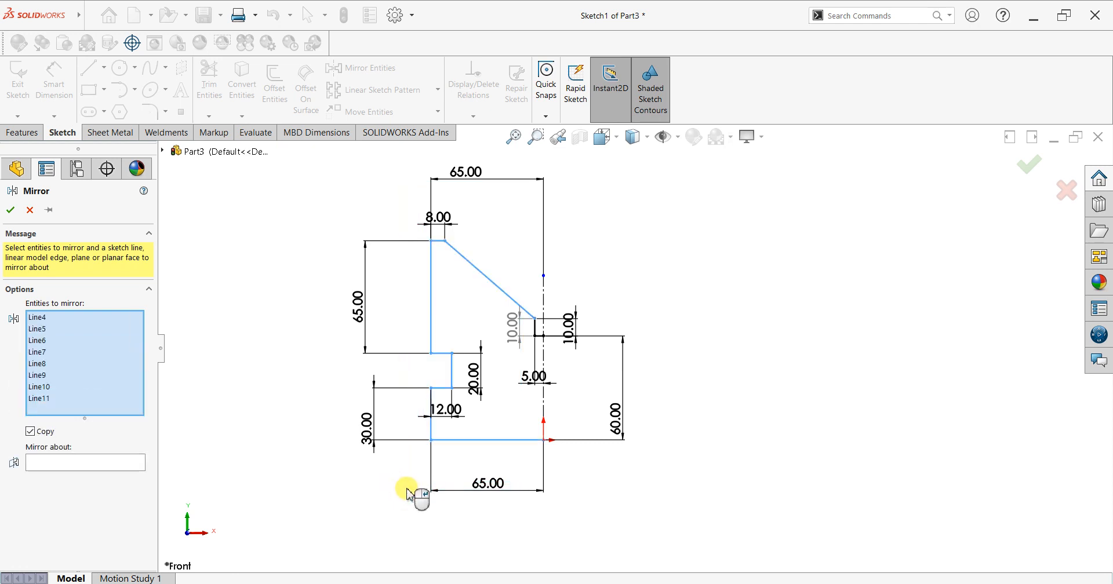
{"action": "left_click", "coordinate": [536, 332]}
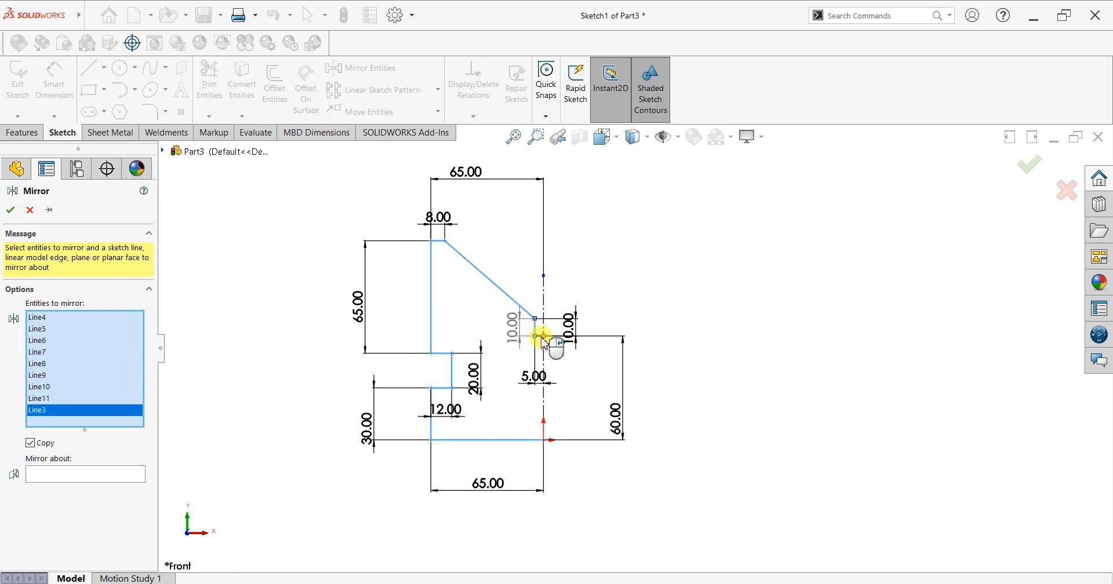
{"action": "left_click", "coordinate": [537, 336]}
{"action": "left_click", "coordinate": [93, 487]}
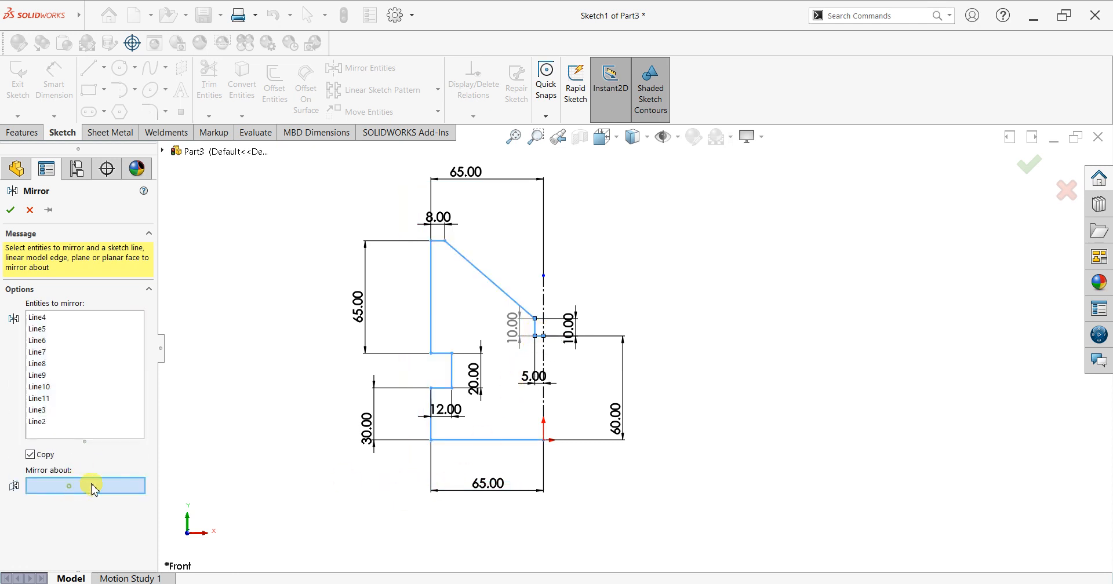
{"action": "left_click", "coordinate": [545, 284]}
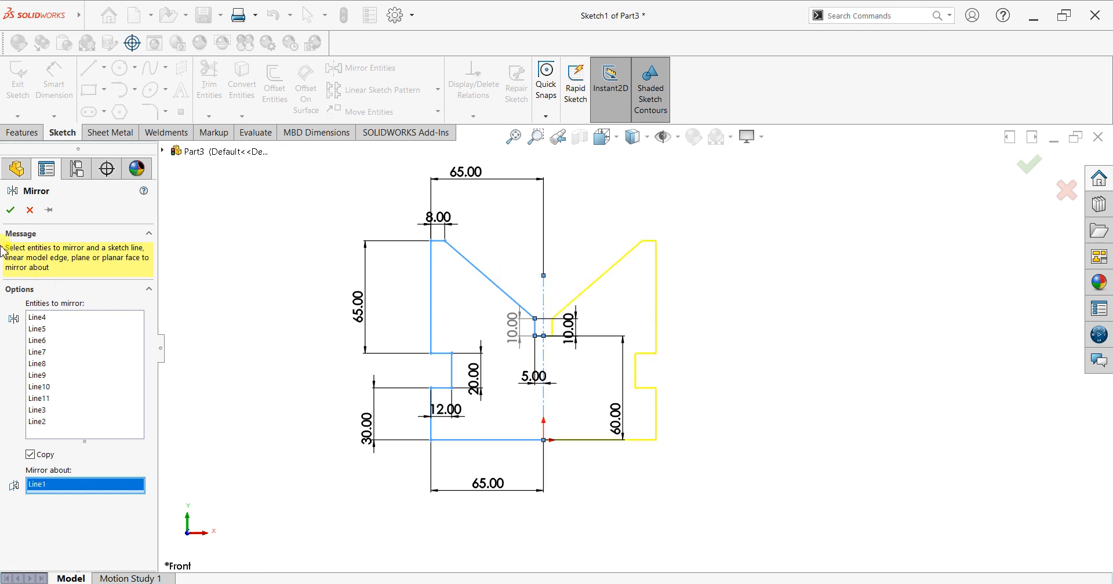
{"action": "left_click", "coordinate": [11, 211]}
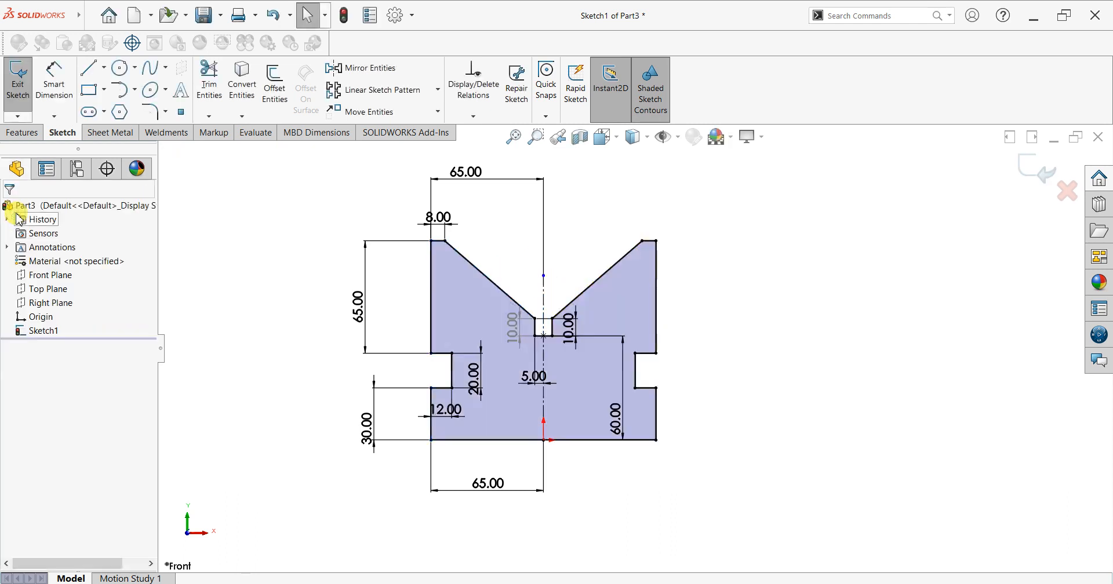
- Extrude the closed V-shaped profile as a solid boss, Mid Plane, 125 mm deep
{"action": "left_click", "coordinate": [21, 133]}
{"action": "left_click", "coordinate": [608, 273]}
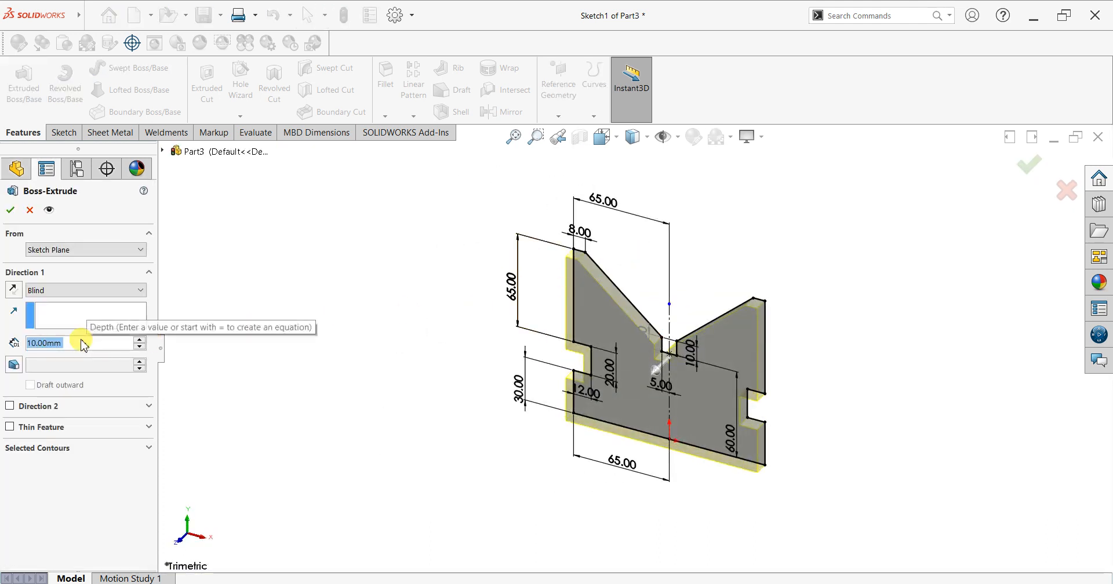
{"action": "left_click", "coordinate": [50, 291]}
{"action": "left_click", "coordinate": [49, 354]}
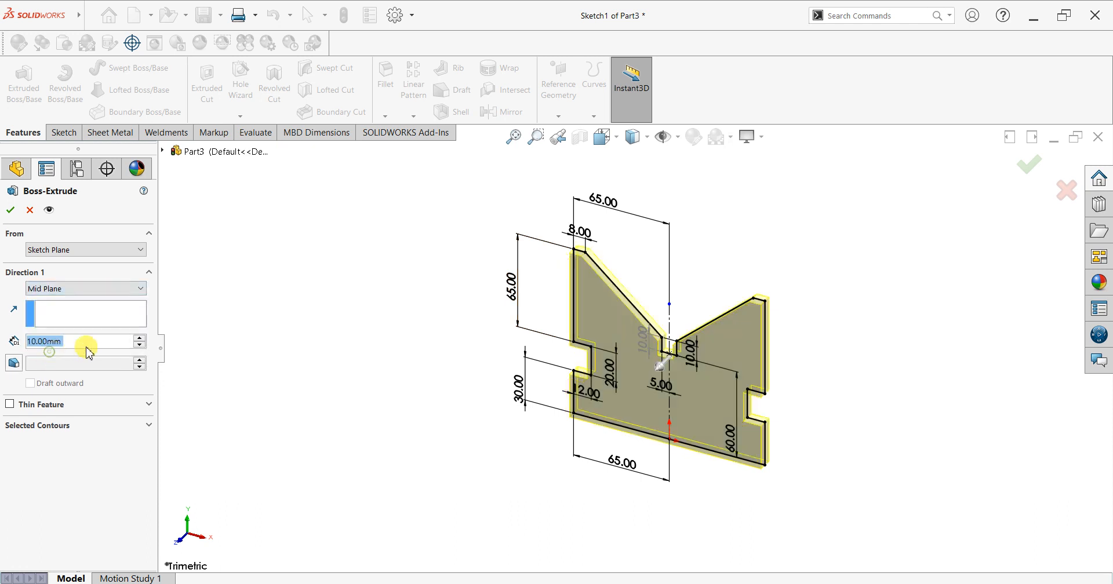
{"action": "type", "text": "125"}
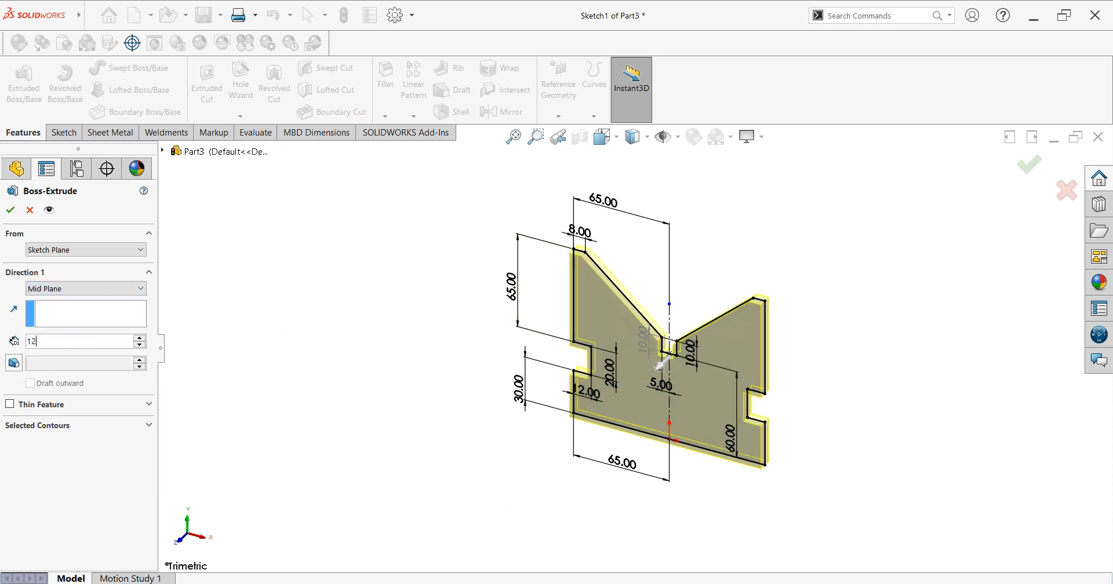
{"action": "key", "text": "Return"}
{"action": "left_click", "coordinate": [11, 210]}
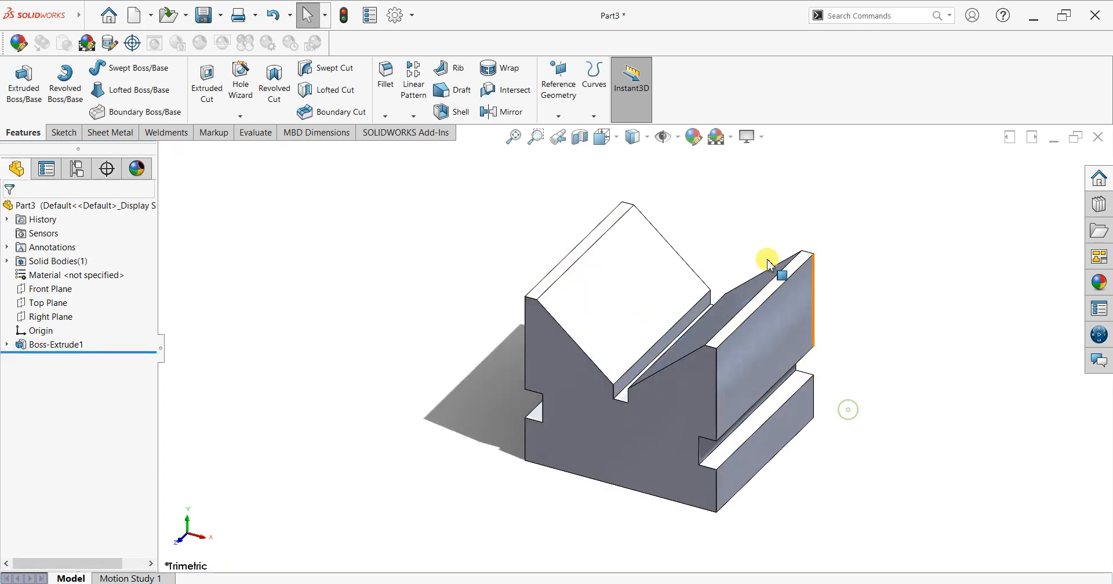
{"action": "left_click", "coordinate": [731, 137]}
{"action": "left_click", "coordinate": [911, 323]}
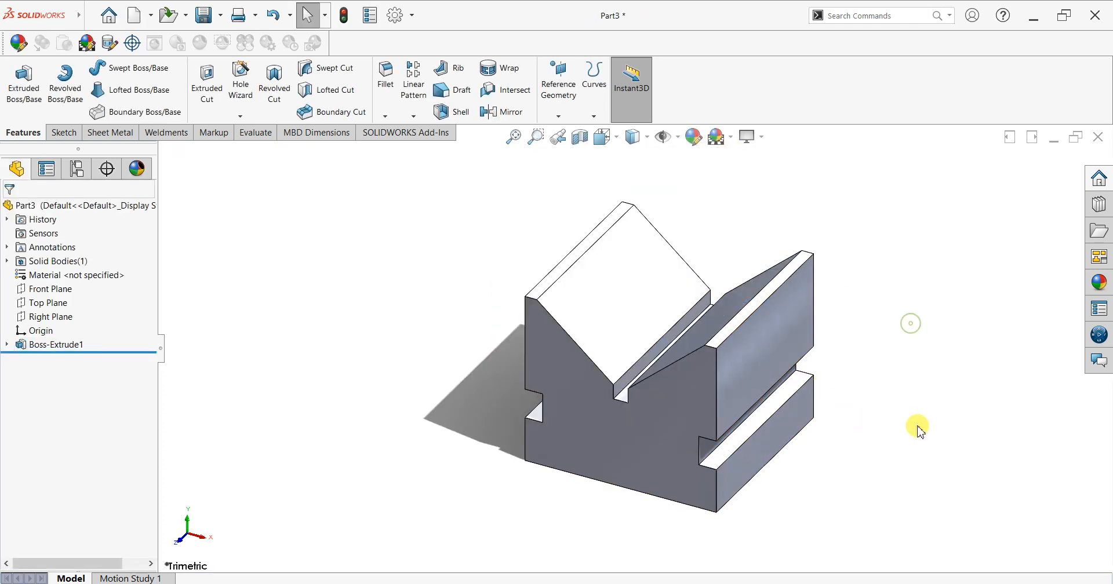
- Start a new sketch on the block's flat bottom face, with the view turned square to the sketch plane
{"action": "middle_click_drag", "start_coordinate": [911, 400], "coordinate": [781, 415]}
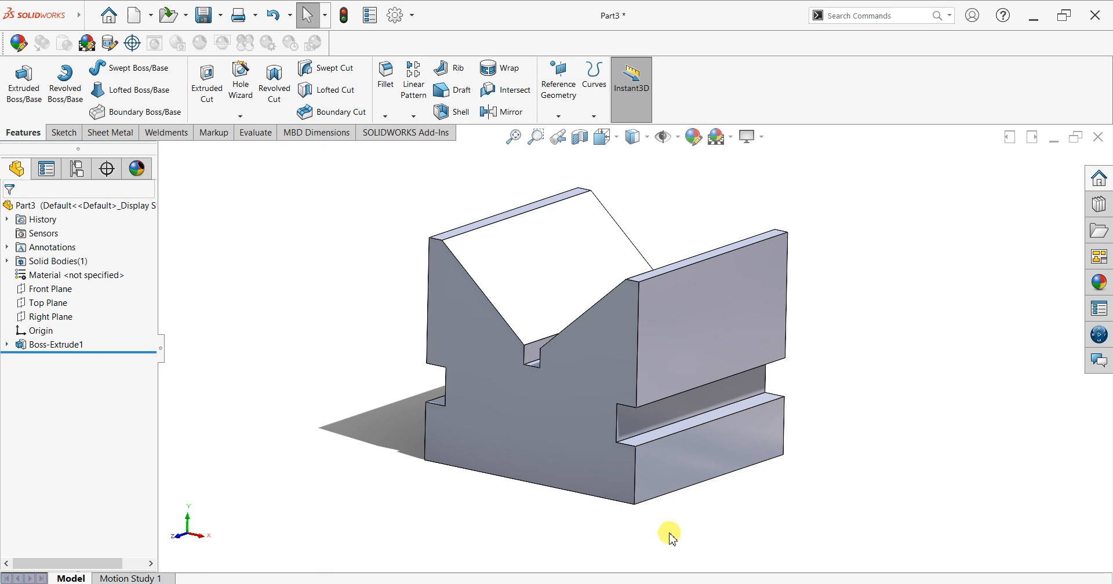
{"action": "middle_click_drag", "start_coordinate": [679, 527], "coordinate": [660, 438]}
{"action": "left_click", "coordinate": [632, 474]}
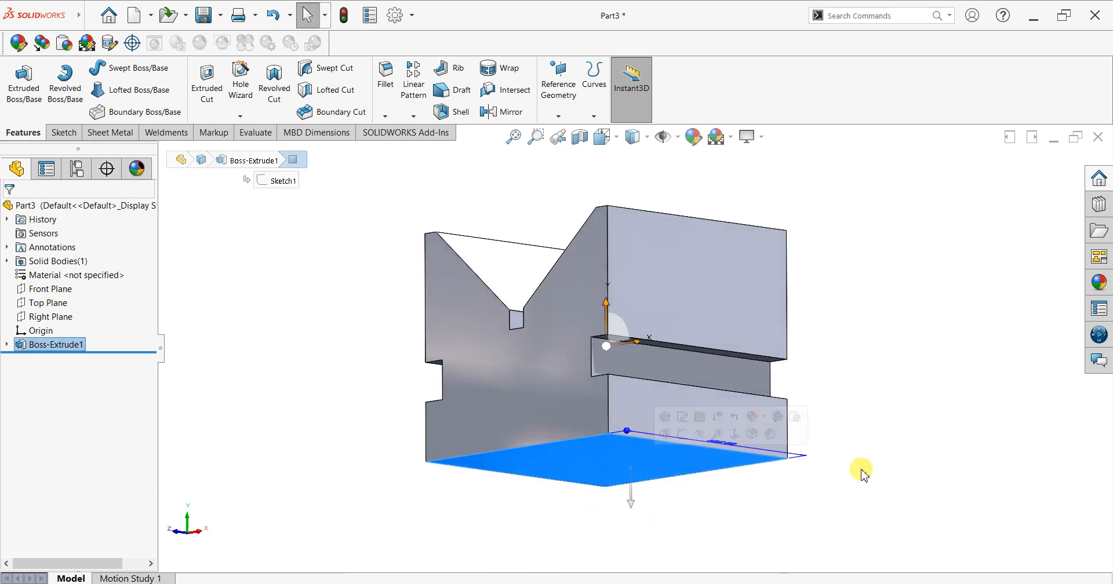
{"action": "key", "text": "ctrl+8"}
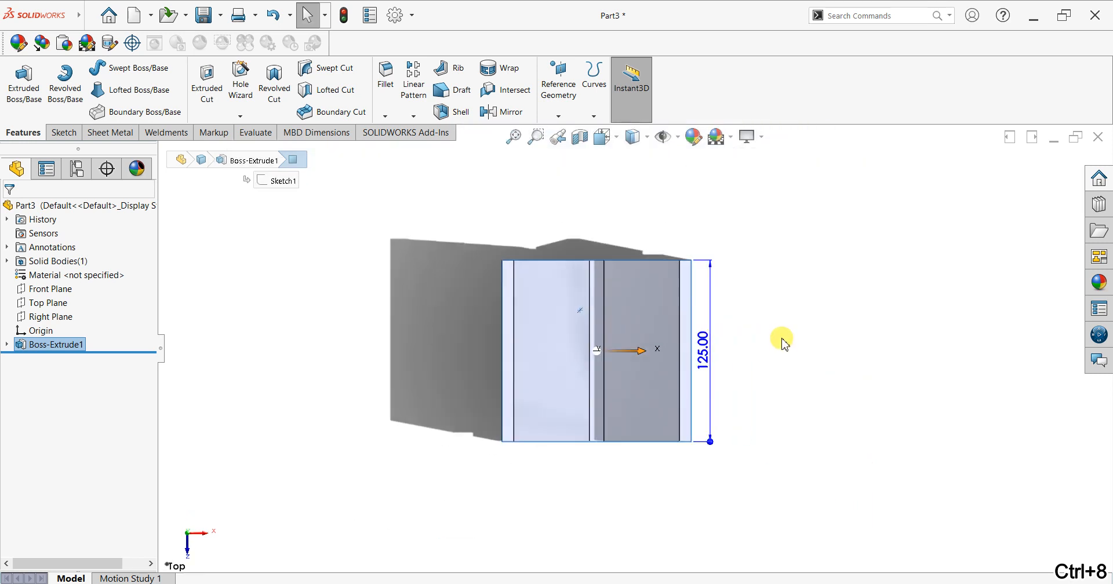
{"action": "left_click", "coordinate": [64, 133]}
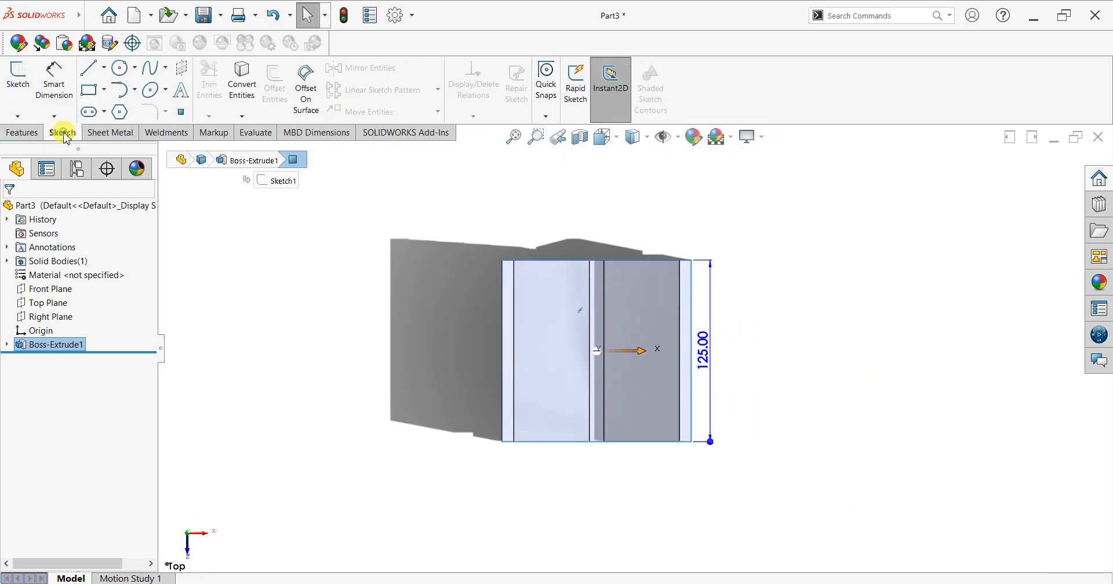
{"action": "left_click", "coordinate": [22, 90]}
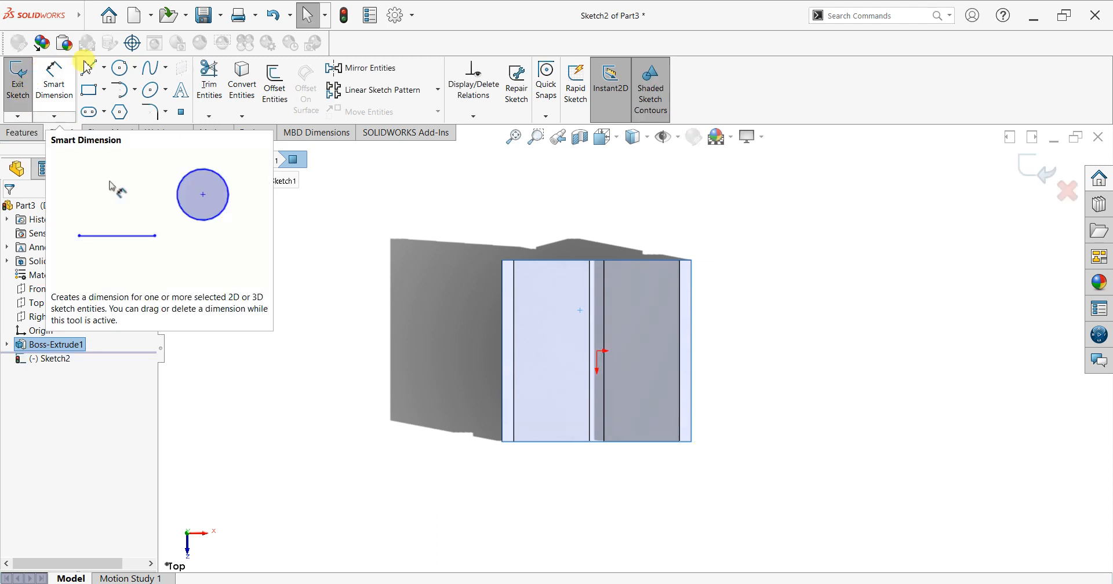
- Draw a horizontal centreline 57 mm long from the origin to the outer edge of the V-groove's sloped face
{"action": "left_click", "coordinate": [103, 67]}
{"action": "left_click", "coordinate": [116, 101]}
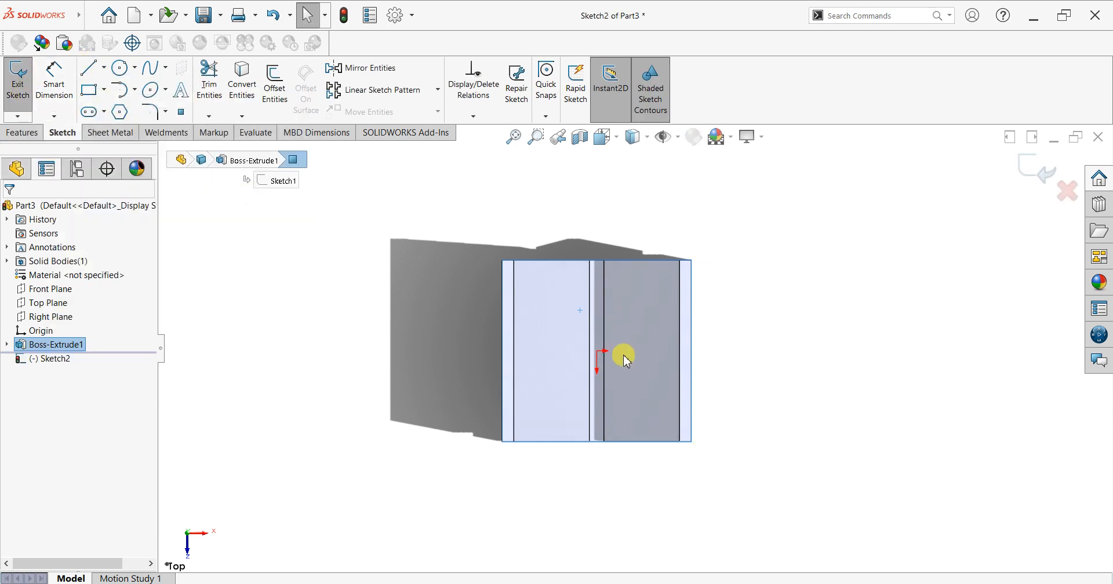
{"action": "left_click", "coordinate": [598, 351]}
{"action": "left_click", "coordinate": [680, 351]}
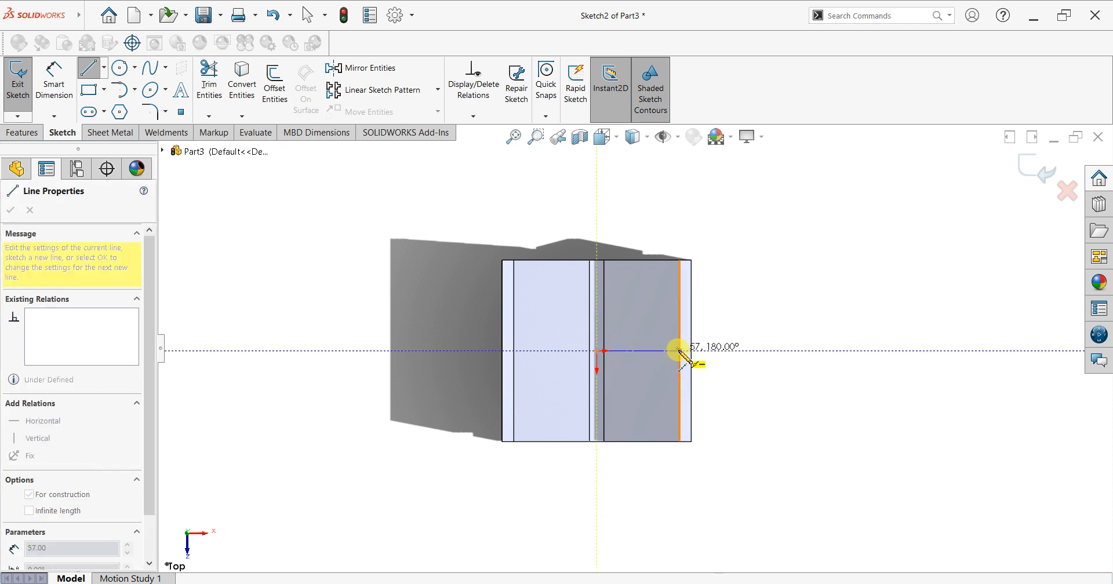
{"action": "right_click", "coordinate": [726, 294]}
{"action": "left_click", "coordinate": [754, 301]}
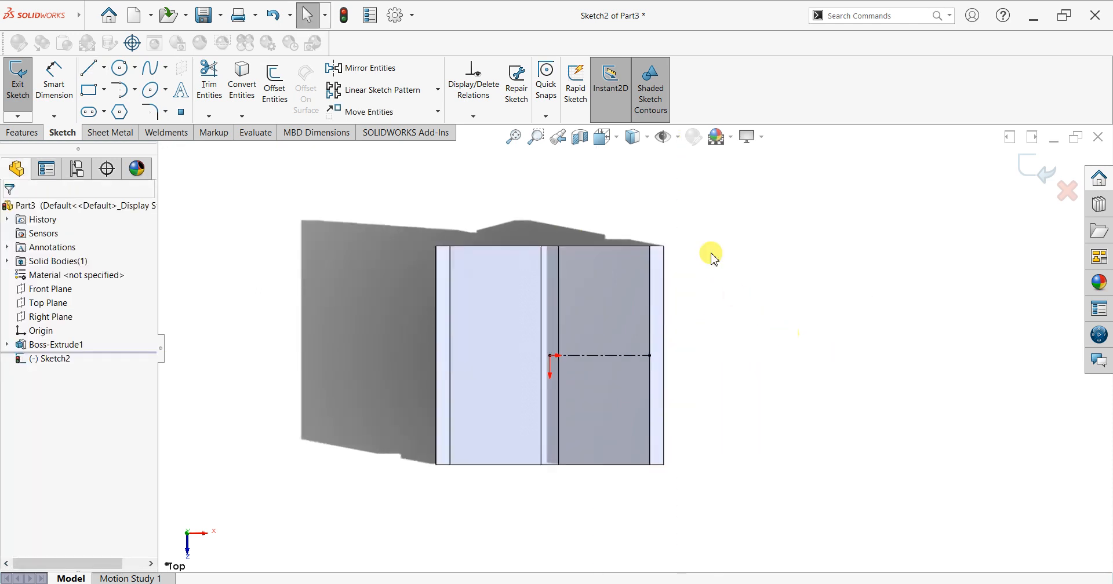
- Draw two concentric circles, about 27 mm and 53 mm in diameter, outside the block's back edge and vertically in line with the origin
{"action": "scroll", "coordinate": [712, 259], "scroll_direction": "down", "scroll_amount": 2}
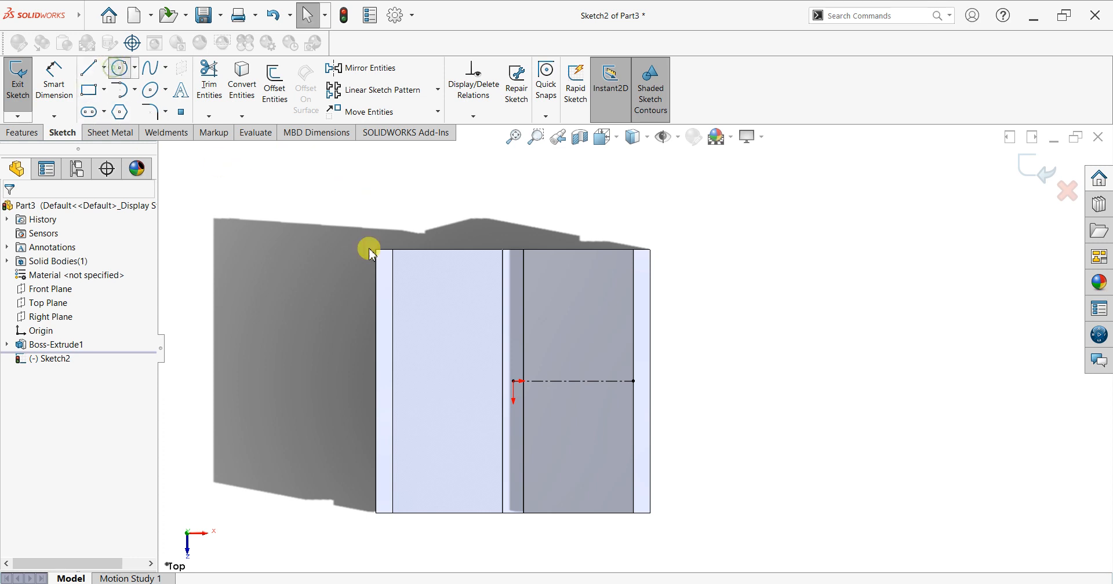
{"action": "left_click", "coordinate": [514, 170]}
{"action": "left_click", "coordinate": [517, 199]}
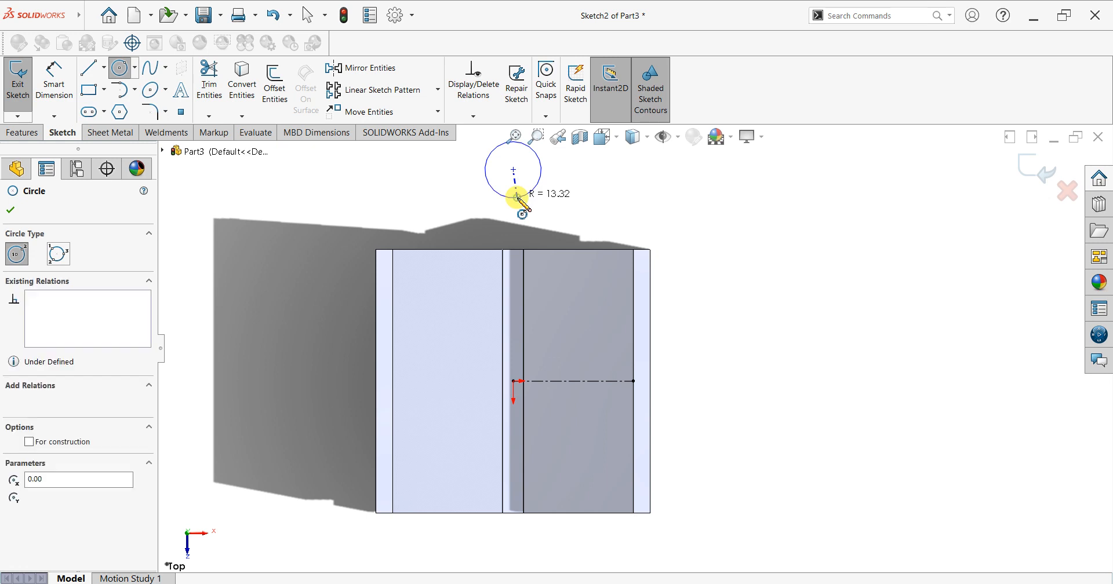
{"action": "right_click", "coordinate": [638, 203]}
{"action": "left_click", "coordinate": [641, 207]}
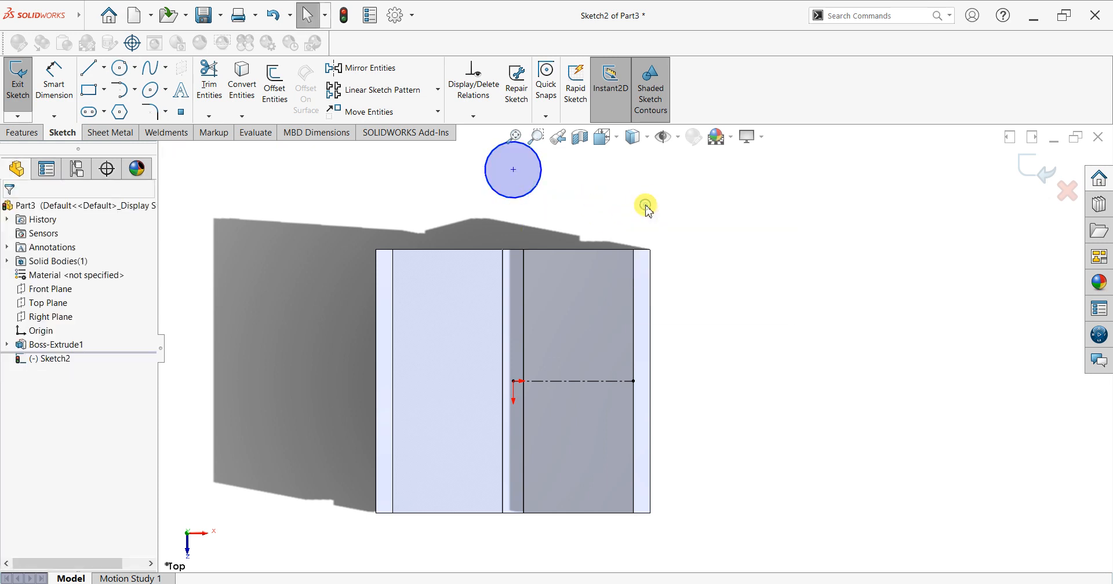
{"action": "scroll", "coordinate": [643, 198], "scroll_direction": "down", "scroll_amount": 1}
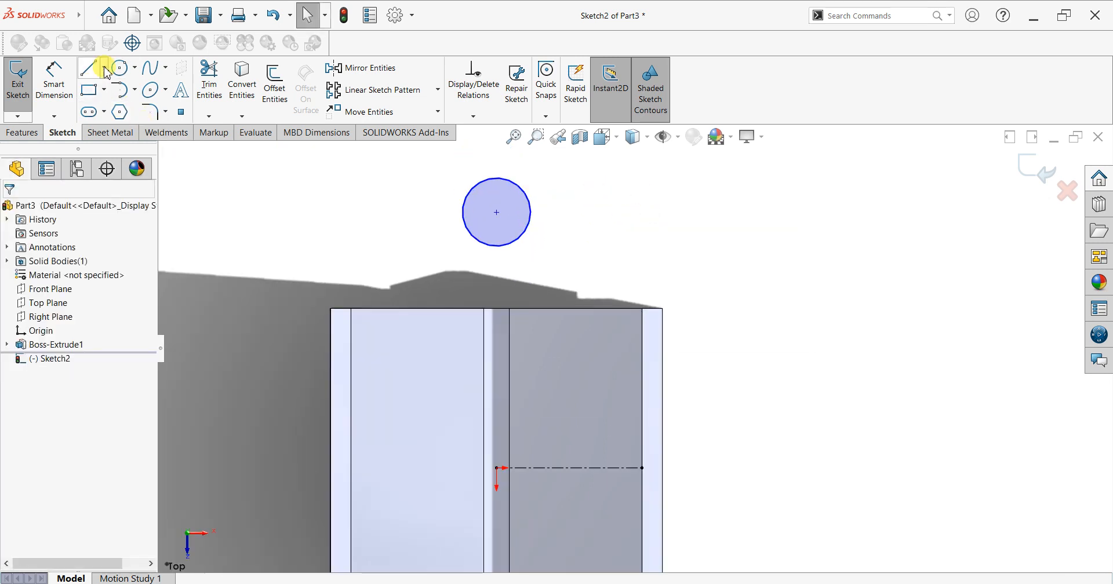
{"action": "left_click", "coordinate": [496, 212]}
{"action": "left_click", "coordinate": [529, 273]}
{"action": "key", "text": "Escape"}
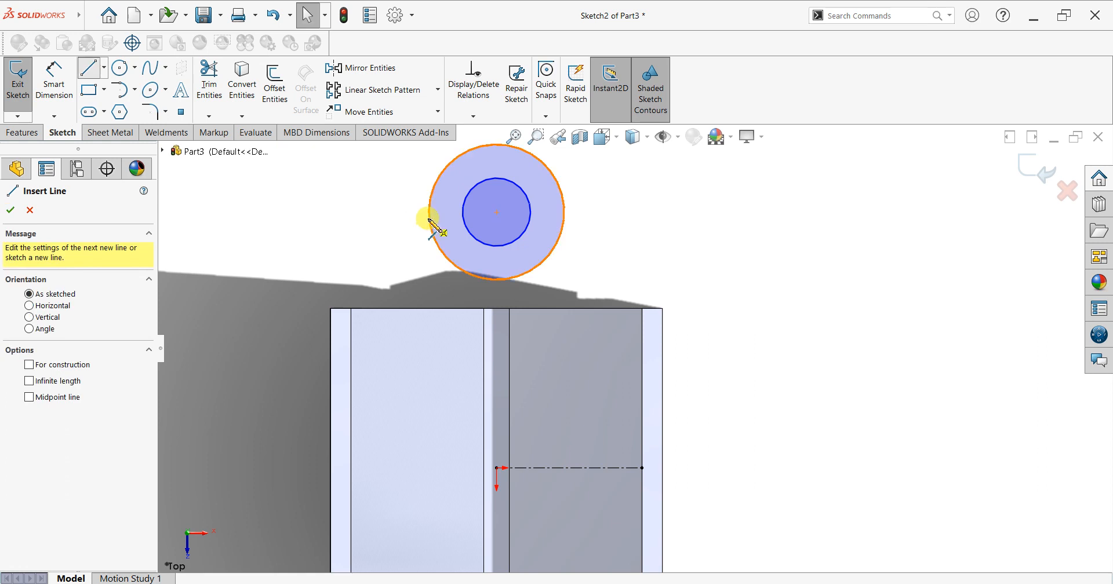
- Draw two vertical lines about 38 mm long from the outer circle's sides to the block's edge, joined there by a horizontal line about 53 mm long
{"action": "left_click", "coordinate": [429, 212]}
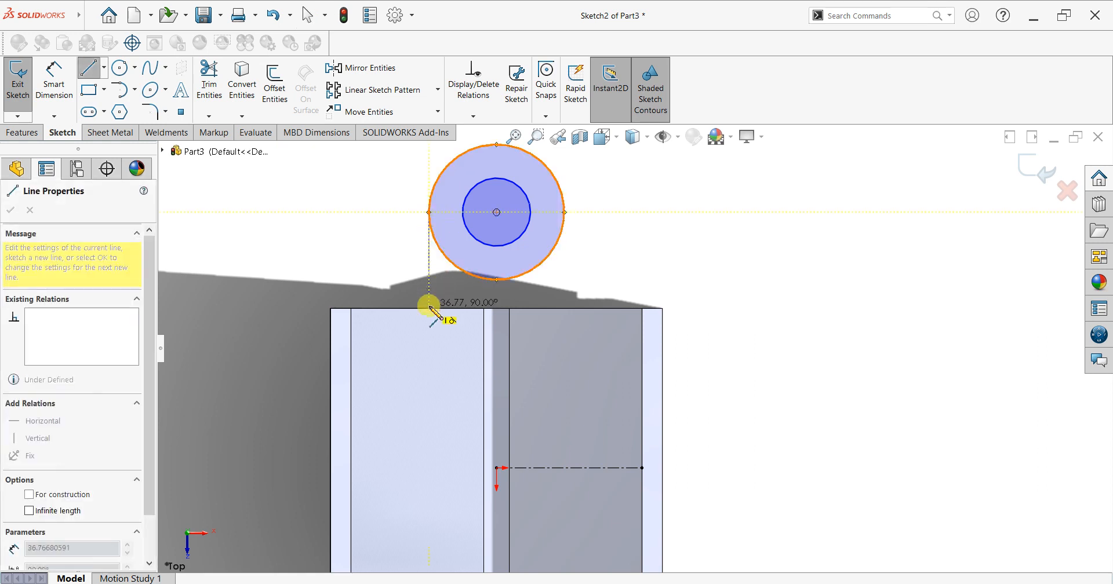
{"action": "left_click", "coordinate": [428, 308]}
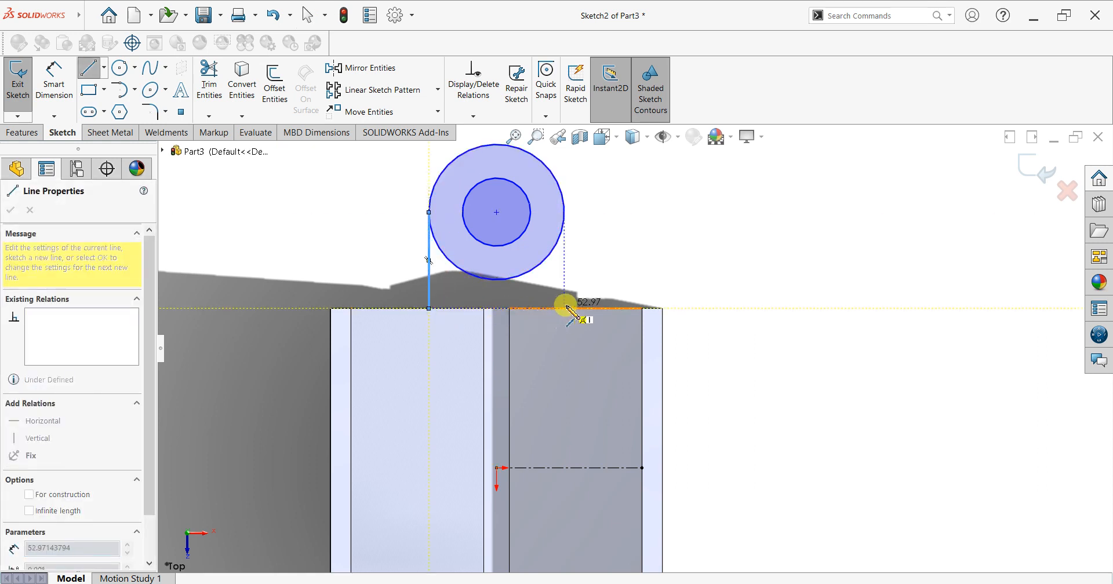
{"action": "left_click", "coordinate": [564, 309]}
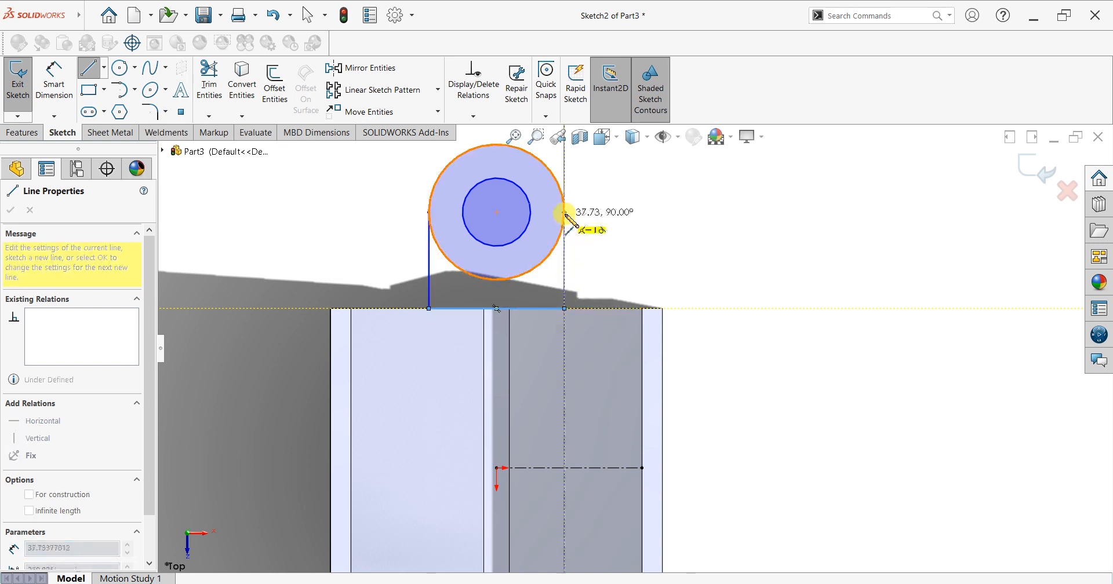
{"action": "left_click", "coordinate": [578, 210]}
{"action": "key", "text": "Escape"}
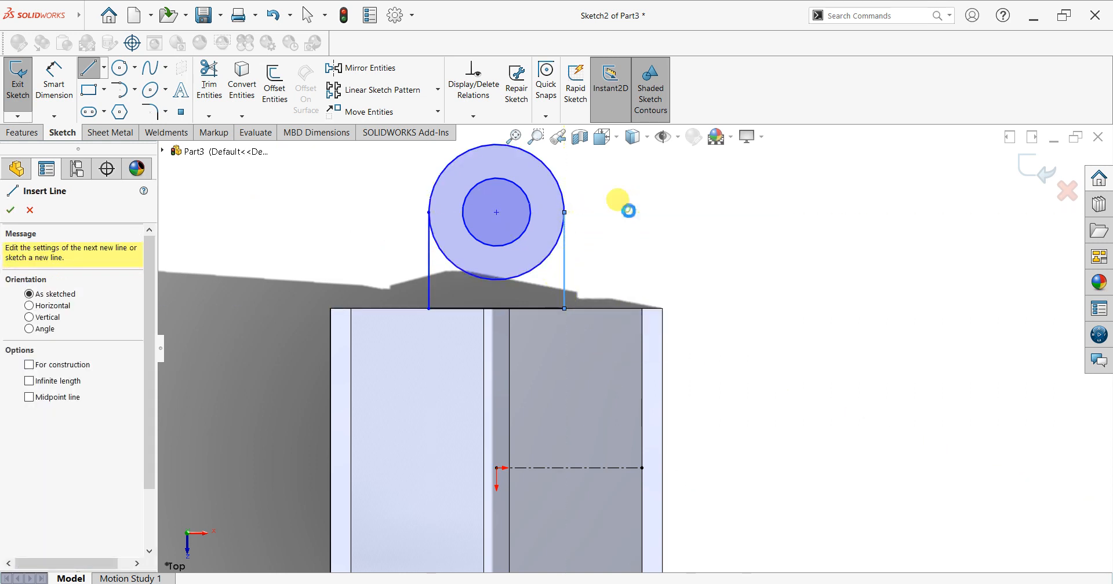
{"action": "key", "text": "Escape"}
- Trim away the outer circle's lower arc between the two vertical lines to leave a round-ended lug outline
{"action": "scroll", "coordinate": [630, 232], "scroll_direction": "up", "scroll_amount": 3}
{"action": "scroll", "coordinate": [631, 257], "scroll_direction": "down", "scroll_amount": 2}
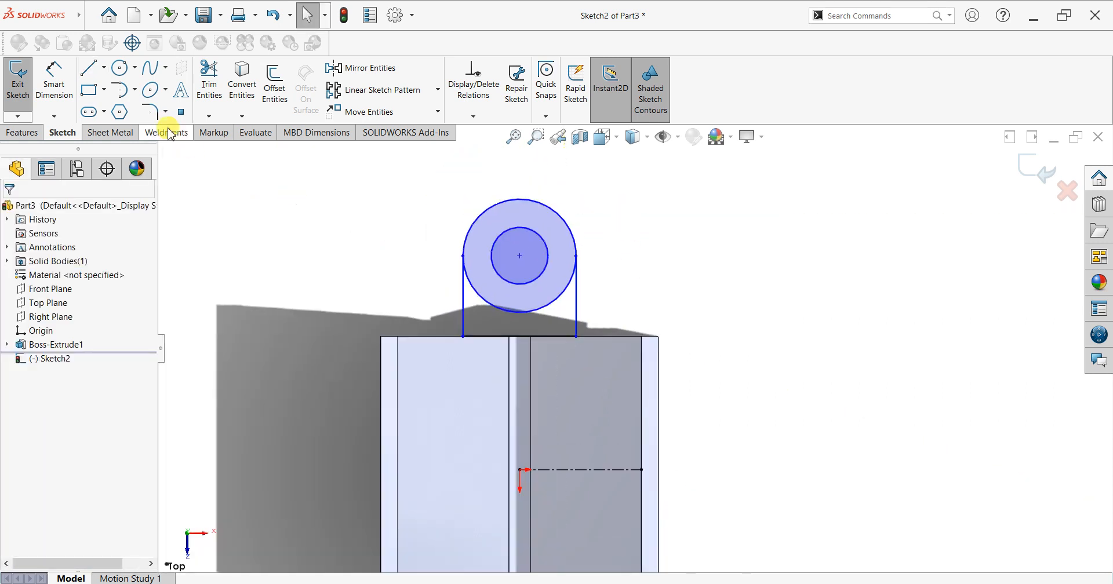
{"action": "left_click", "coordinate": [208, 78]}
{"action": "left_click_drag", "start_coordinate": [497, 312], "coordinate": [232, 270]}
{"action": "left_click", "coordinate": [11, 211]}
- Dimension the lug's half-width from the base line's midpoint to its endpoint and set it to 20 mm
{"action": "left_click", "coordinate": [56, 105]}
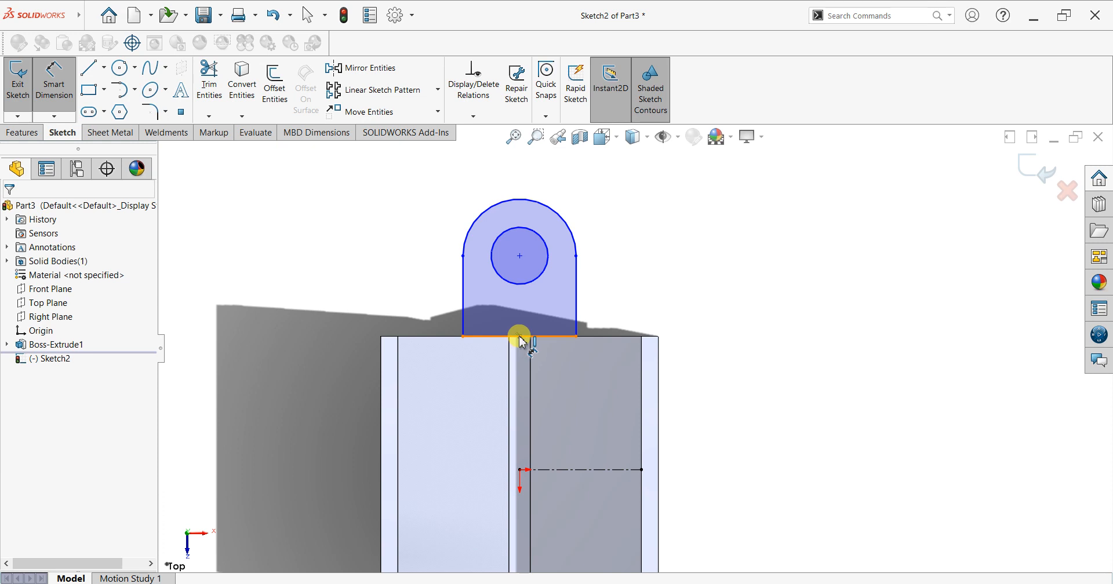
{"action": "left_click", "coordinate": [468, 337]}
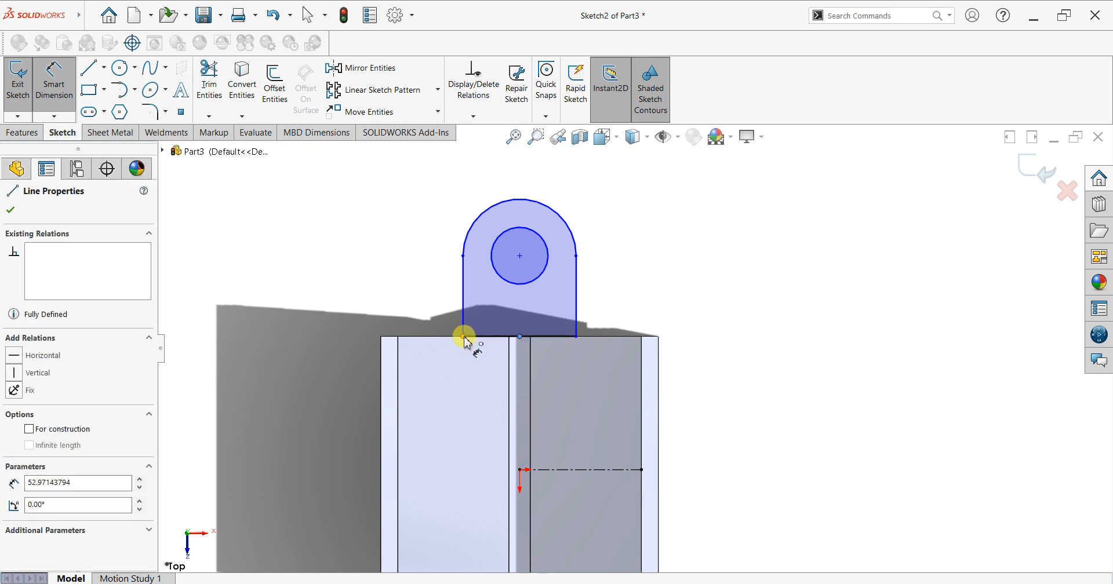
{"action": "left_click", "coordinate": [485, 376]}
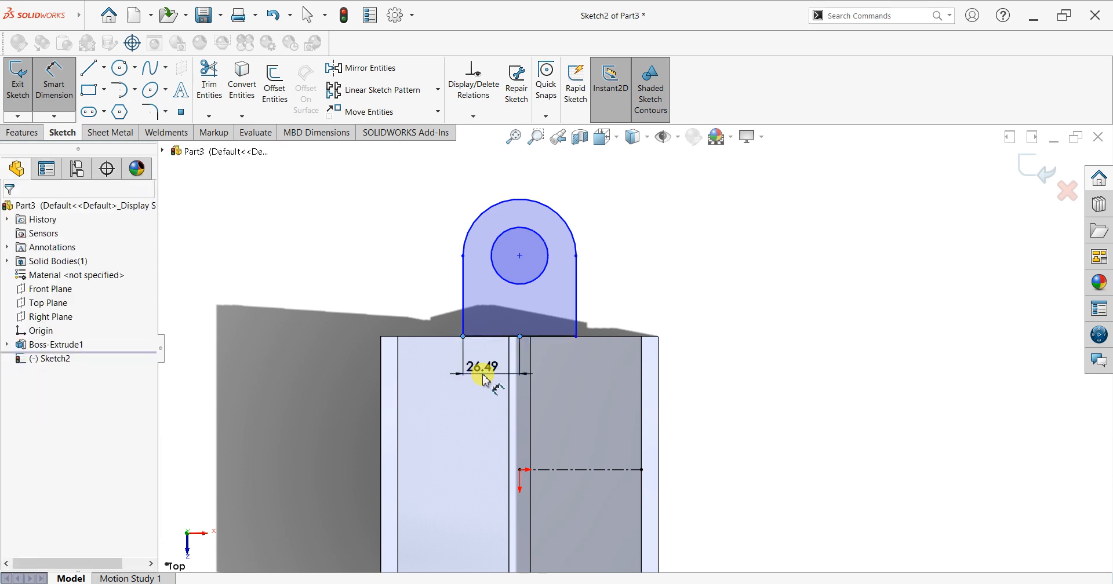
{"action": "left_click", "coordinate": [483, 375]}
{"action": "type", "text": "25"}
{"action": "key", "text": "Return"}
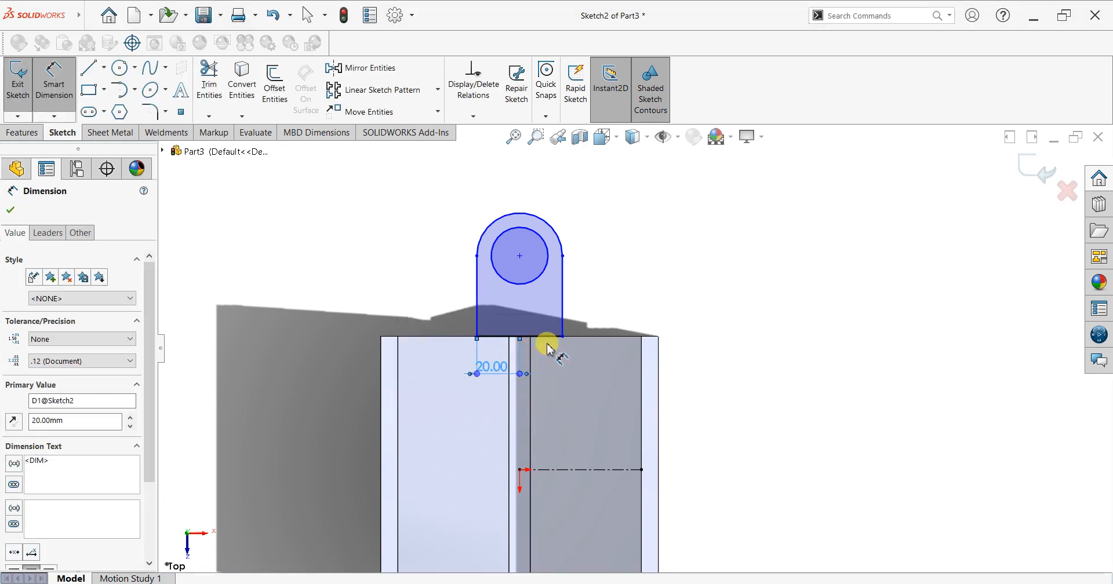
- Dimension the distance from the lug's base line to the hole centre and set it to 40 mm
{"action": "left_click", "coordinate": [520, 257]}
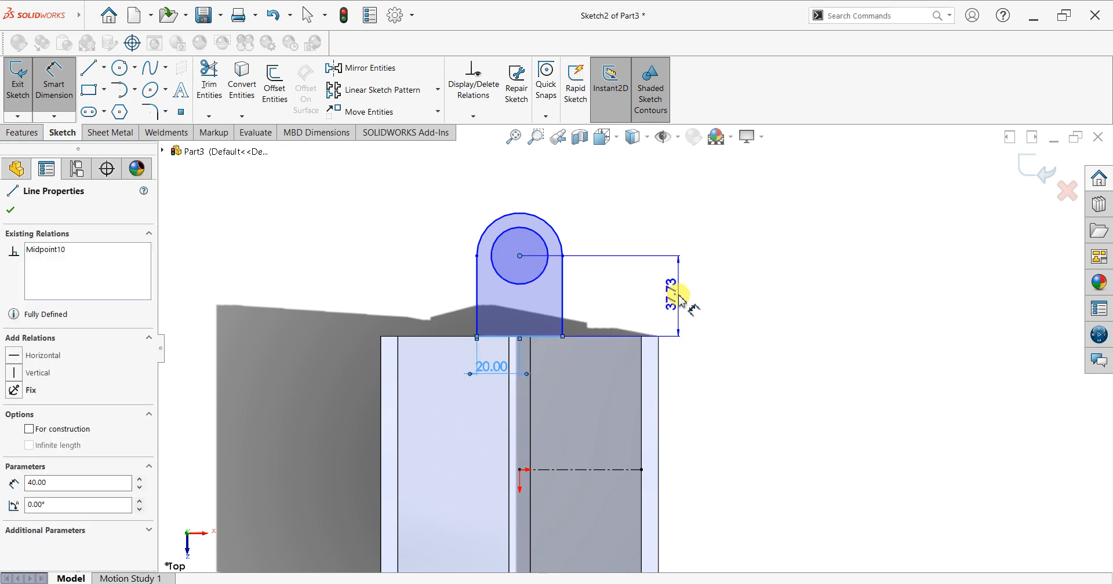
{"action": "left_click", "coordinate": [678, 295]}
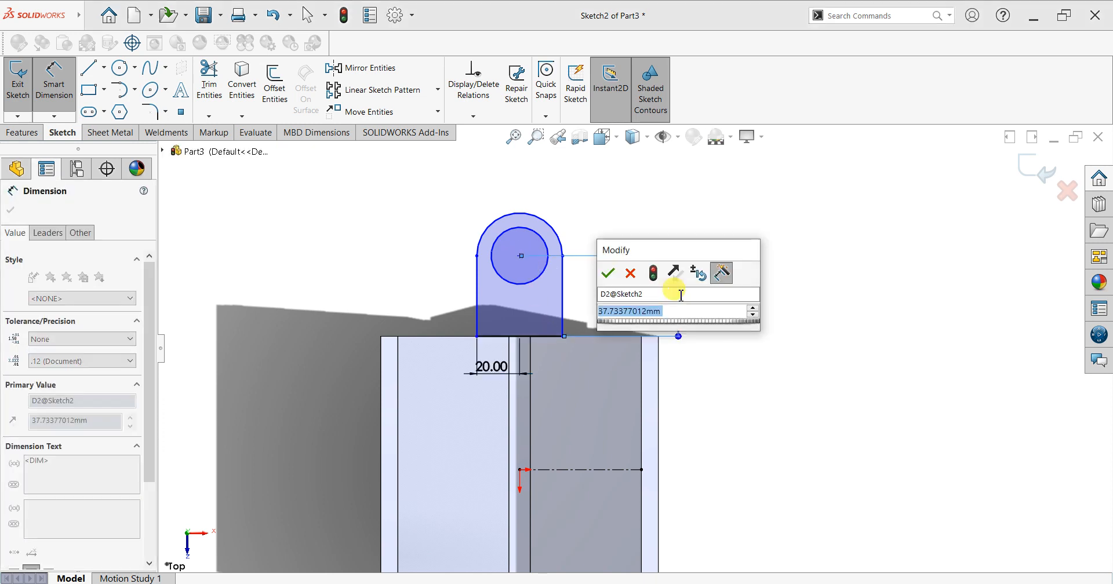
{"action": "type", "text": "40"}
{"action": "key", "text": "Return"}
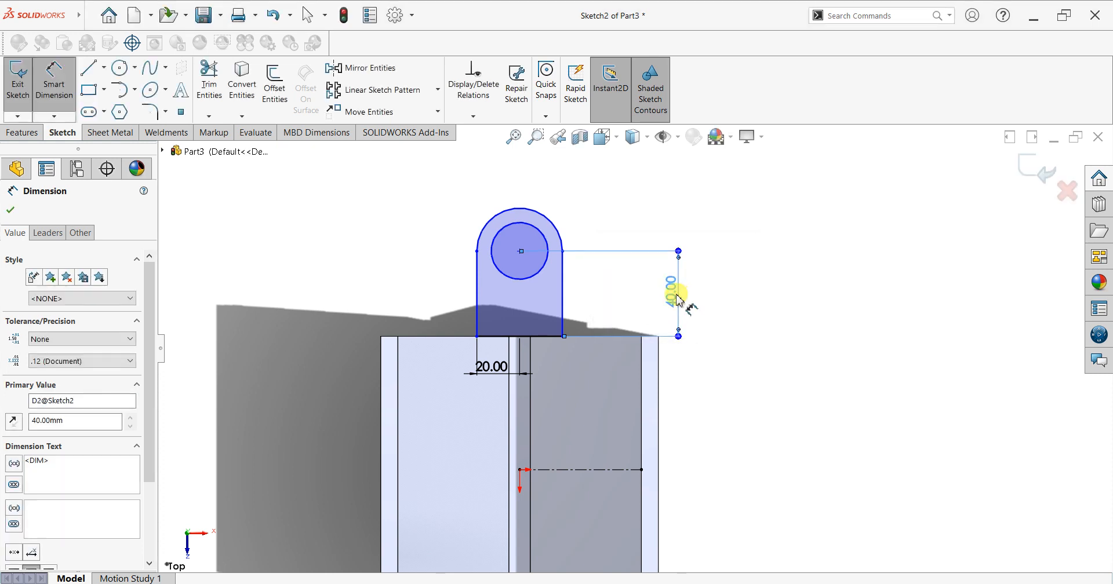
- Set the diameter of the lug's hole to 18 mm and finish dimensioning
{"action": "left_click", "coordinate": [526, 223]}
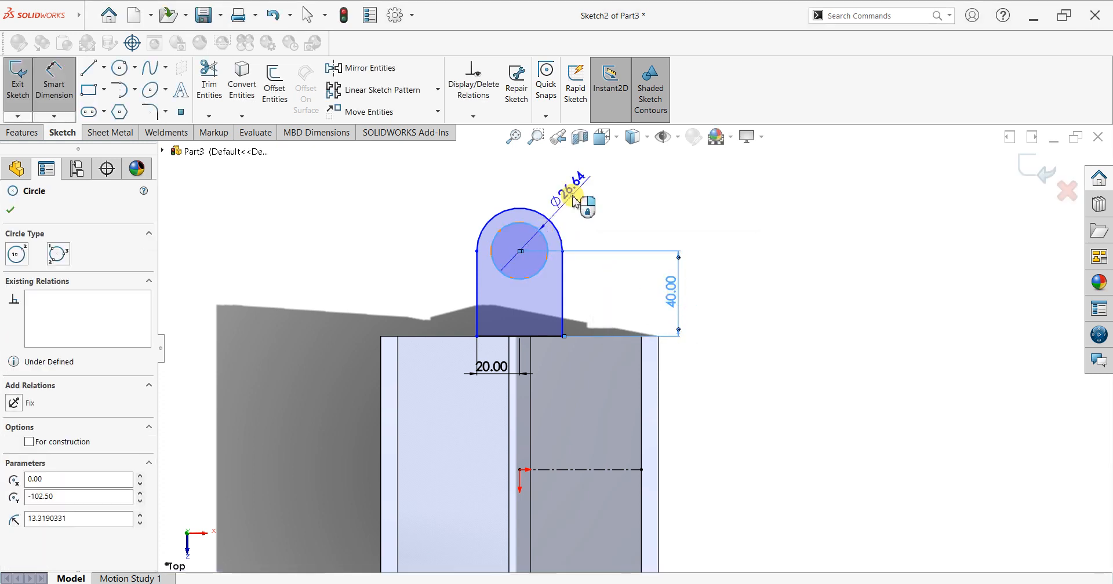
{"action": "left_click", "coordinate": [573, 196]}
{"action": "type", "text": "18"}
{"action": "key", "text": "Return"}
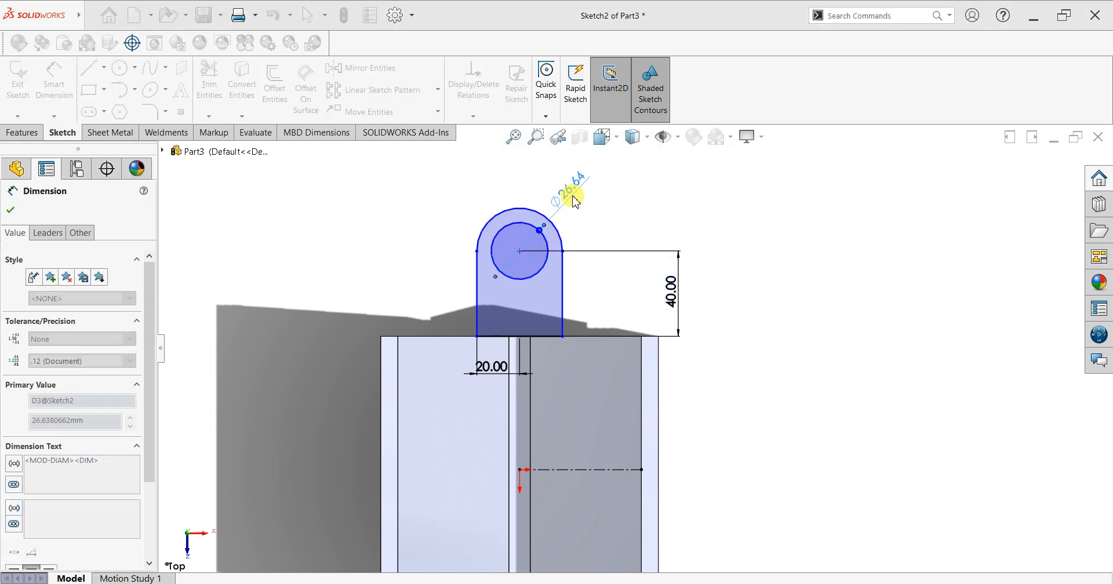
{"action": "scroll", "coordinate": [539, 324], "scroll_direction": "up", "scroll_amount": 3}
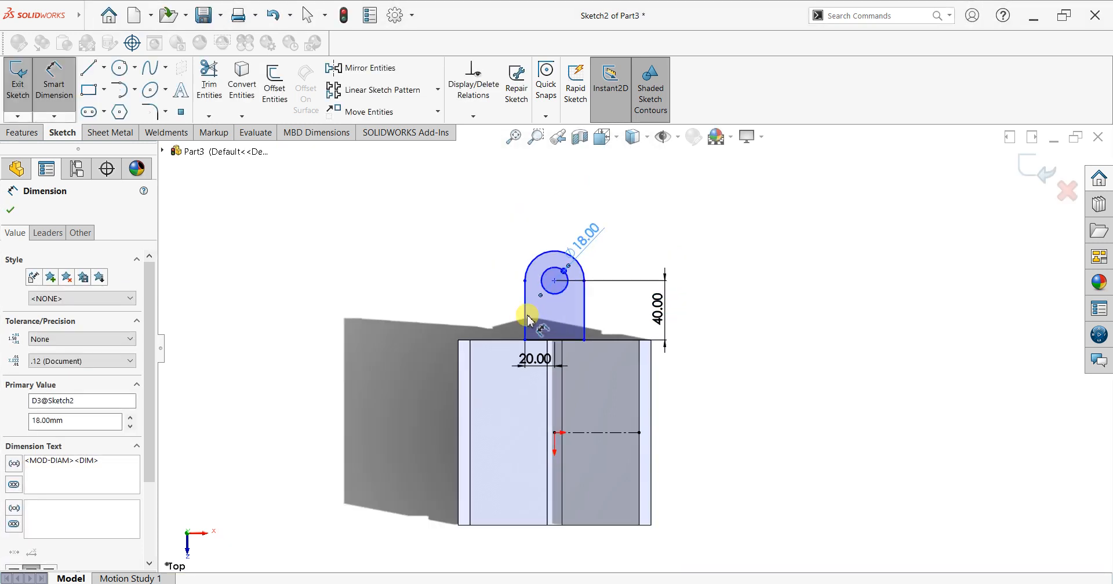
{"action": "left_click", "coordinate": [12, 209]}
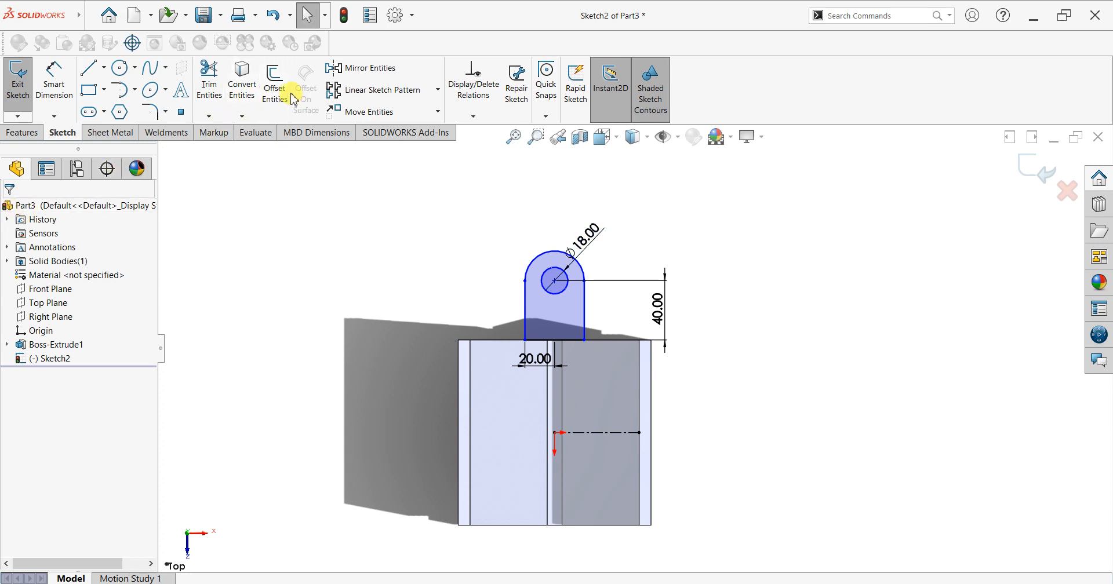
- Mirror the complete lug outline and its hole about the horizontal centreline to the opposite end of the block
{"action": "left_click", "coordinate": [357, 68]}
{"action": "left_click_drag", "start_coordinate": [653, 198], "coordinate": [418, 392]}
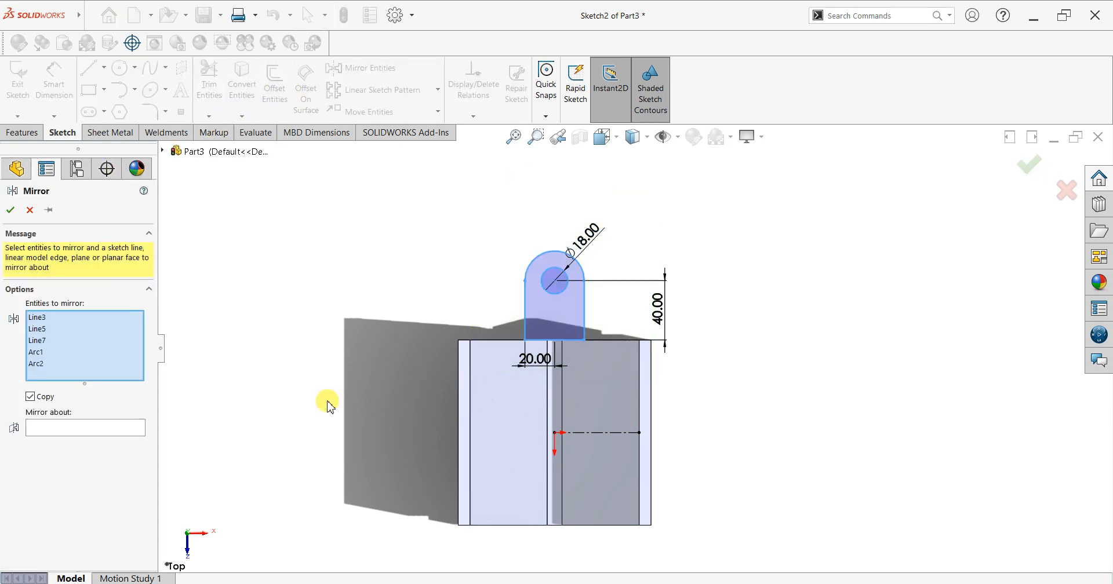
{"action": "left_click", "coordinate": [80, 429]}
{"action": "left_click", "coordinate": [597, 433]}
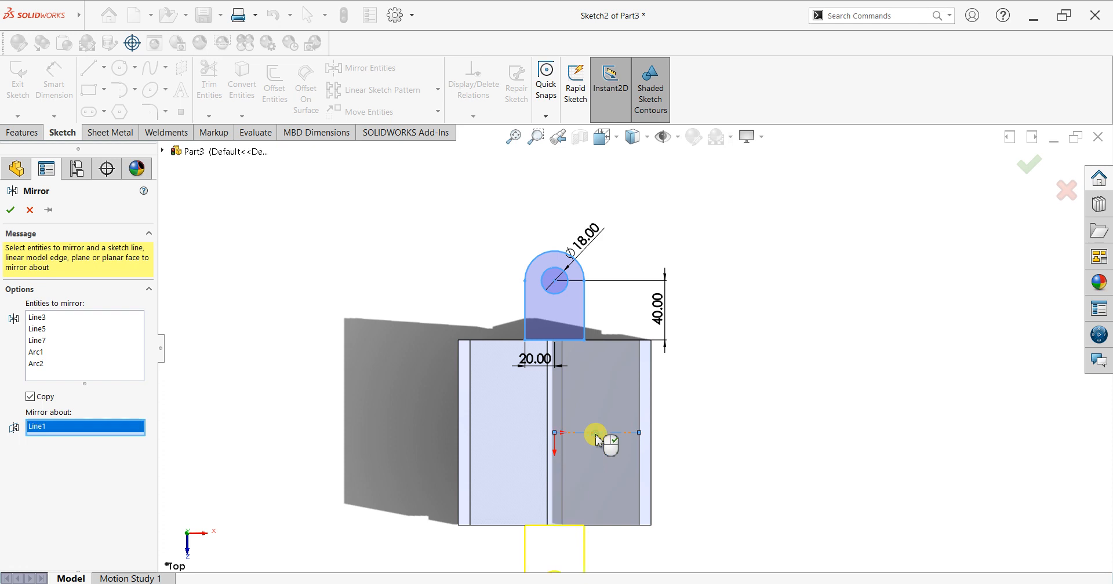
{"action": "left_click", "coordinate": [10, 210]}
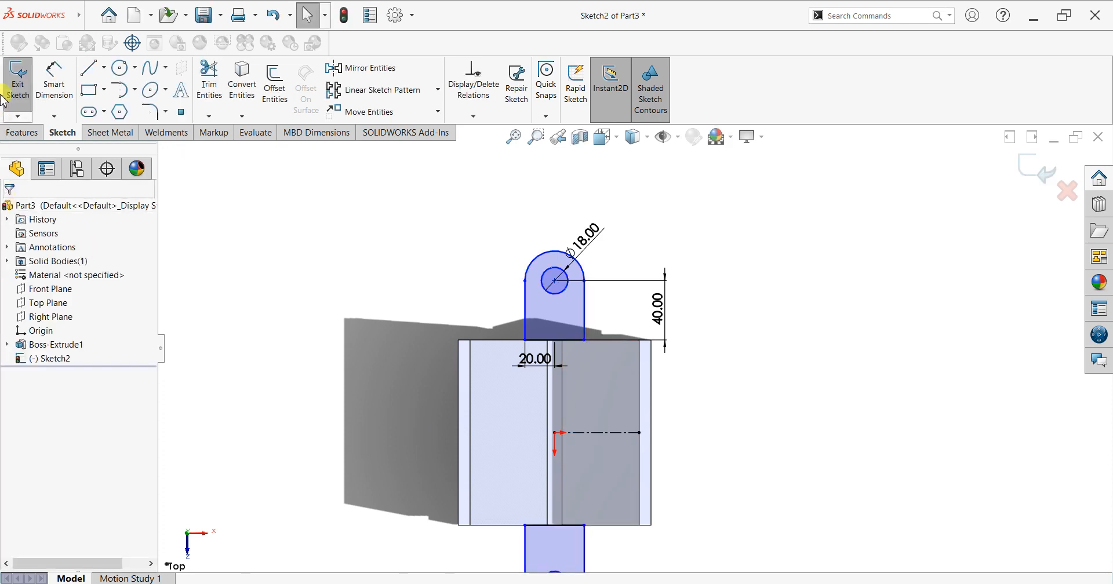
- Extrude both lug profiles blind 20 mm in the reversed direction, upward along the block, merging them with the body
{"action": "left_click", "coordinate": [12, 134]}
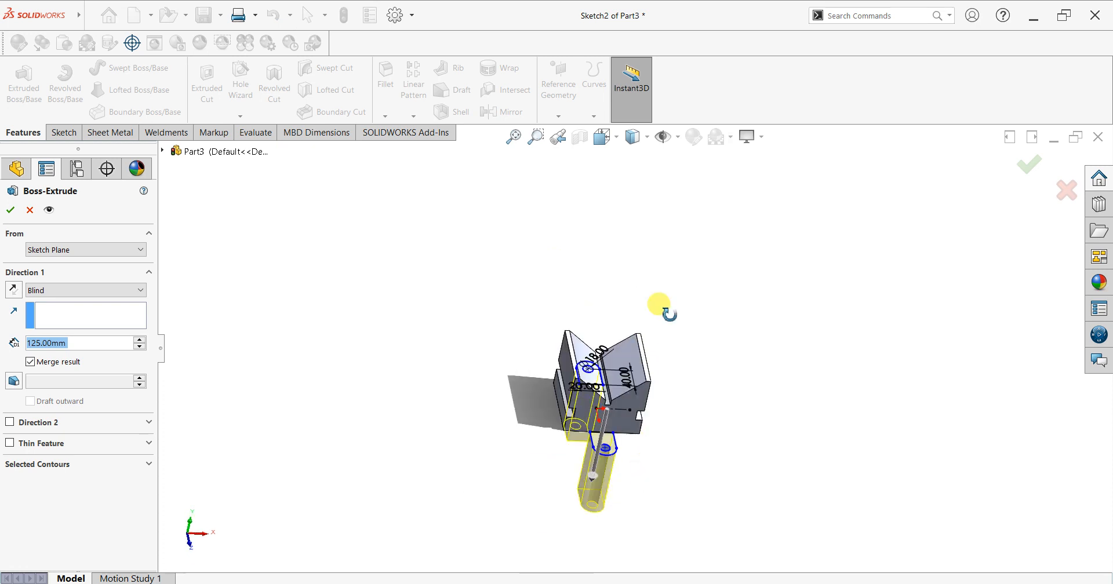
{"action": "left_click", "coordinate": [18, 296]}
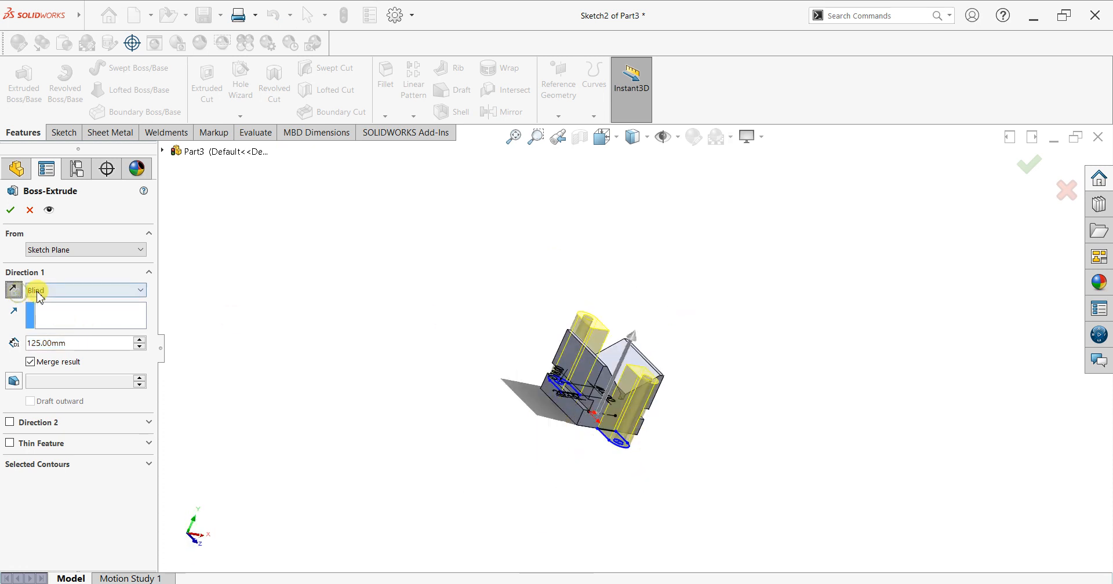
{"action": "left_click", "coordinate": [42, 293]}
{"action": "left_click", "coordinate": [169, 323]}
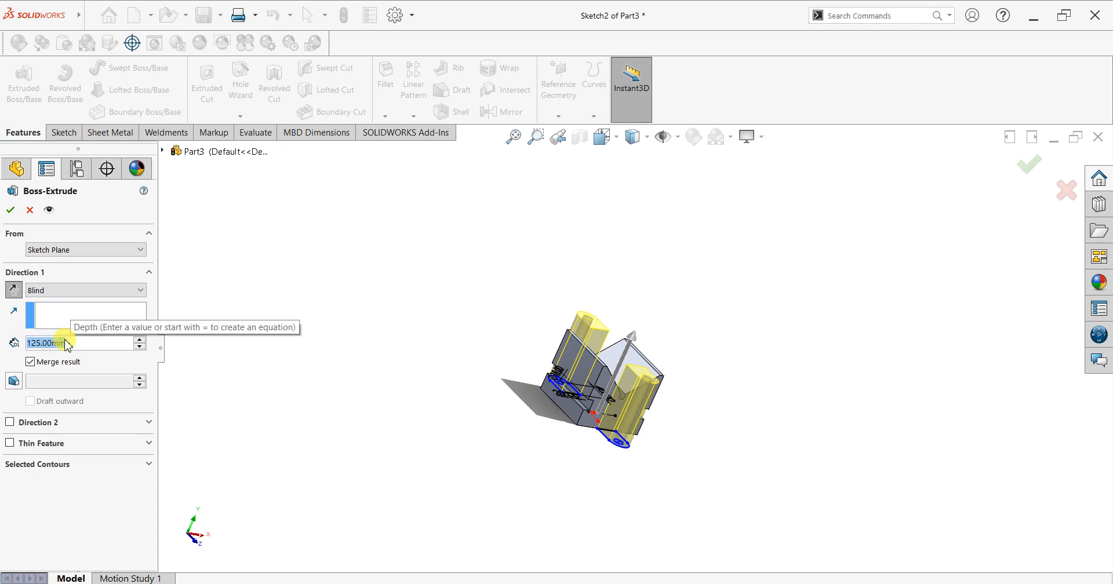
{"action": "type", "text": "20"}
{"action": "key", "text": "Return"}
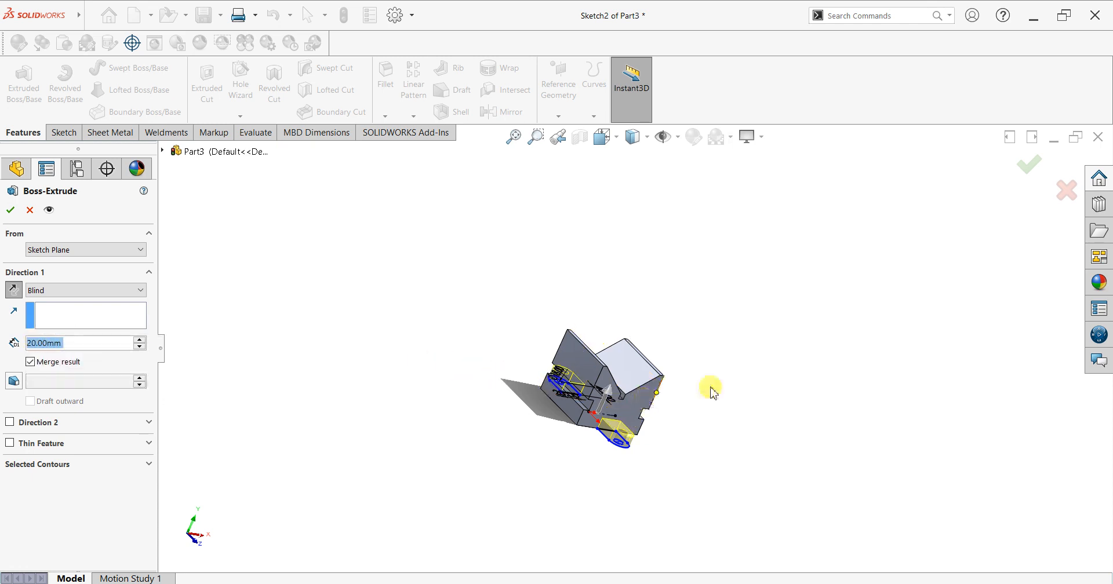
{"action": "scroll", "coordinate": [711, 406], "scroll_direction": "down", "scroll_amount": 4}
{"action": "scroll", "coordinate": [387, 360], "scroll_direction": "down", "scroll_amount": 2}
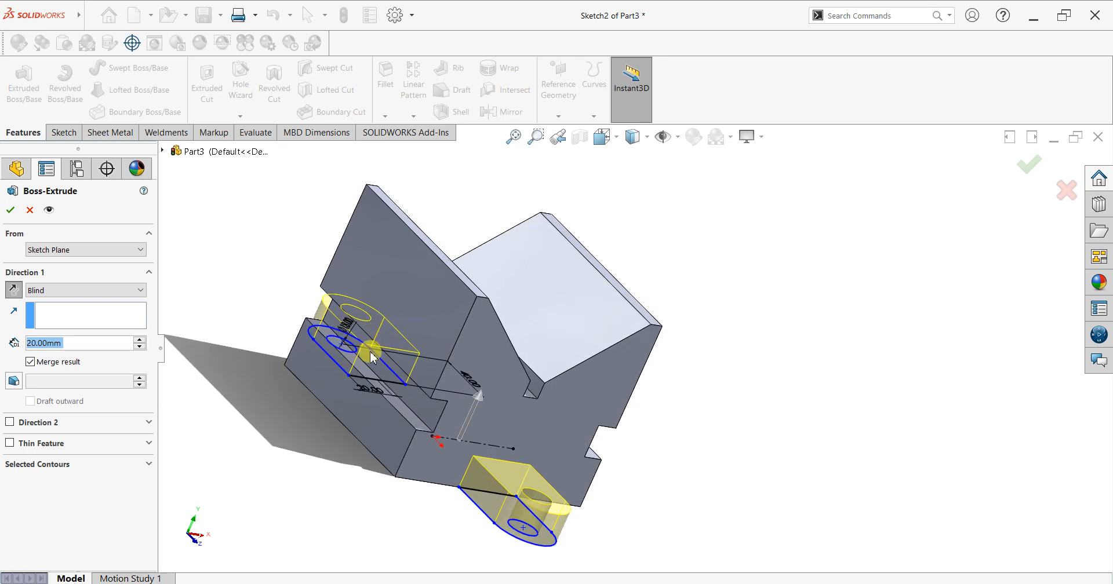
{"action": "left_click", "coordinate": [10, 210]}
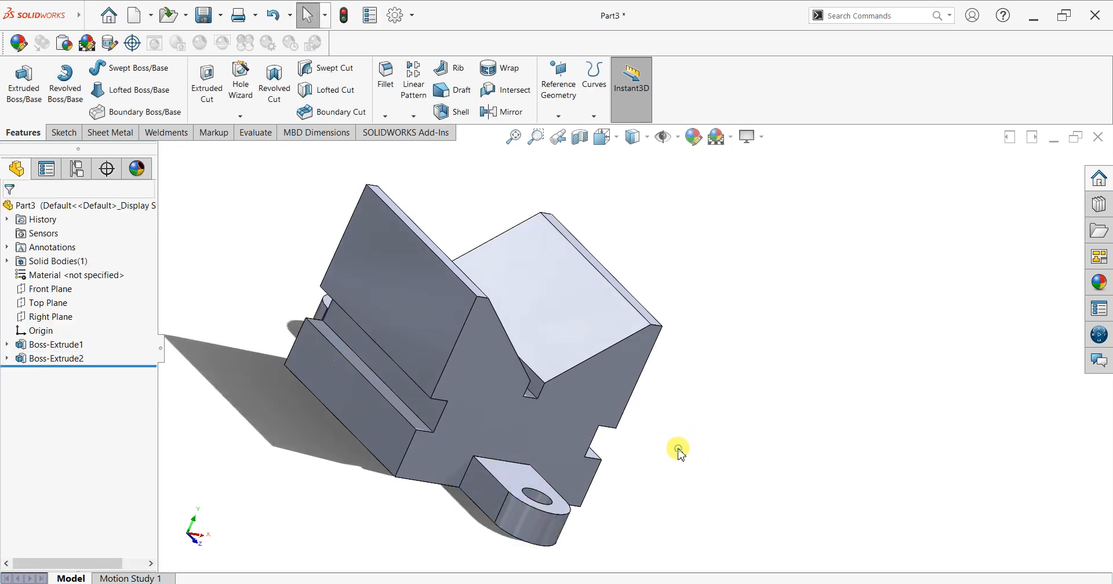
- Assign the material 201 Annealed Stainless Steel (SS) to the part
{"action": "middle_click_drag", "start_coordinate": [659, 485], "coordinate": [566, 432]}
{"action": "scroll", "coordinate": [301, 308], "scroll_direction": "up", "scroll_amount": 1}
{"action": "scroll", "coordinate": [310, 323], "scroll_direction": "down", "scroll_amount": 1}
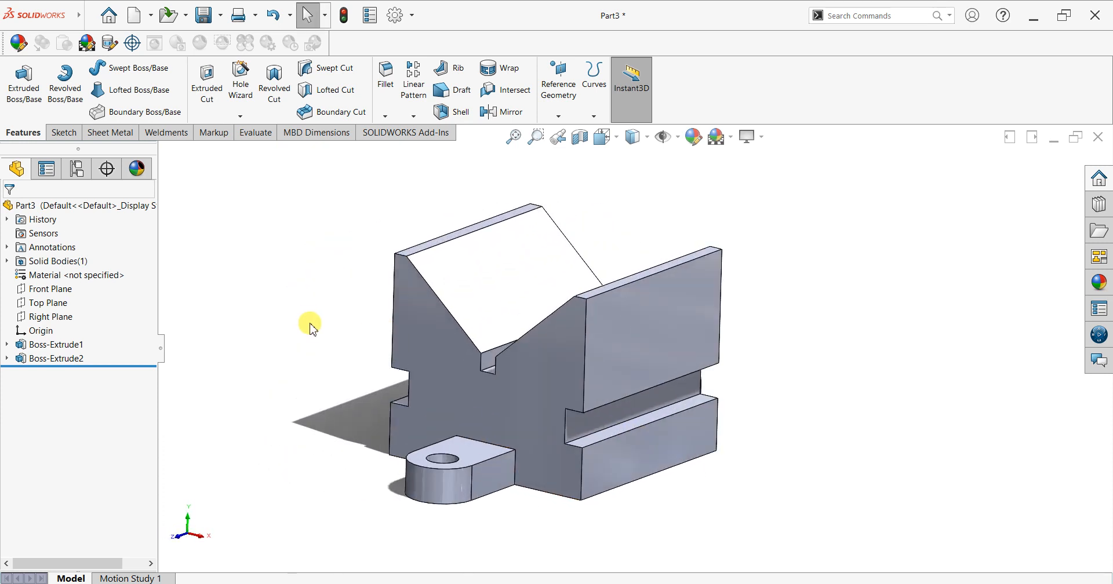
{"action": "key", "text": "space"}
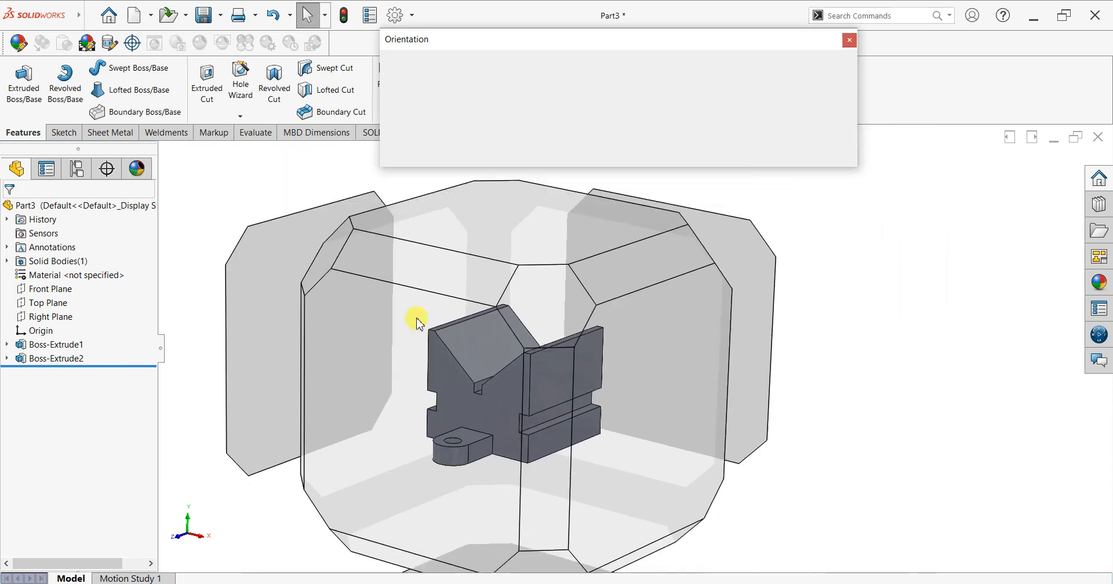
{"action": "left_click", "coordinate": [494, 363]}
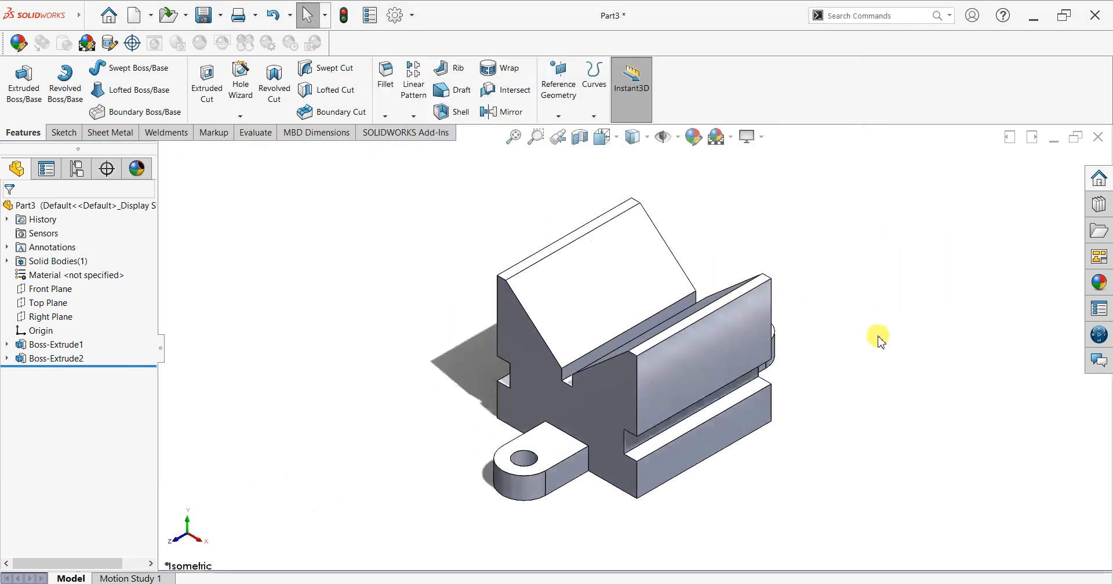
{"action": "scroll", "coordinate": [878, 342], "scroll_direction": "down", "scroll_amount": 1}
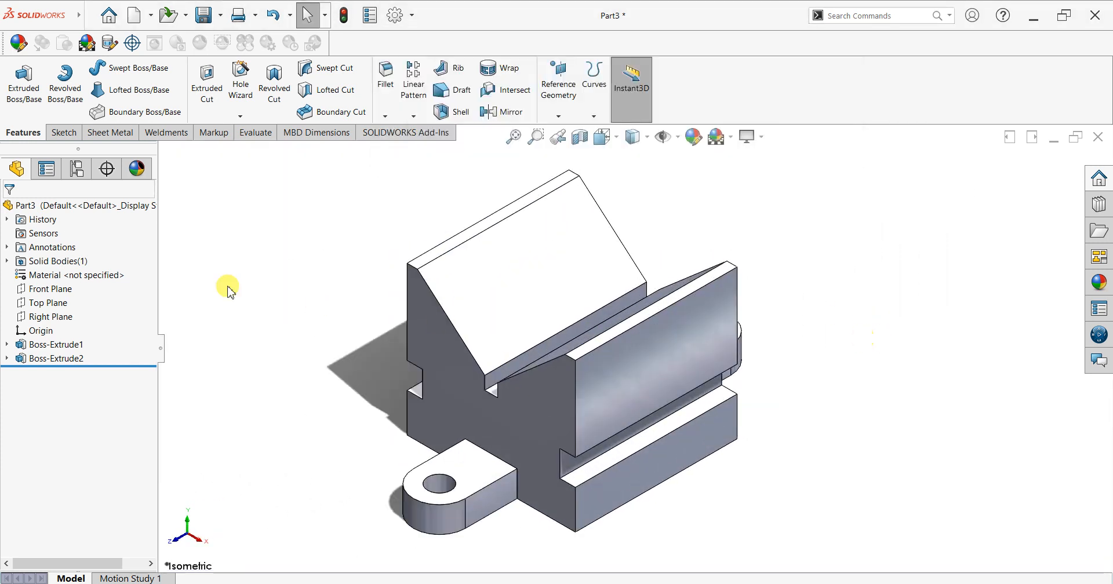
{"action": "right_click", "coordinate": [79, 276]}
{"action": "left_click", "coordinate": [130, 278]}
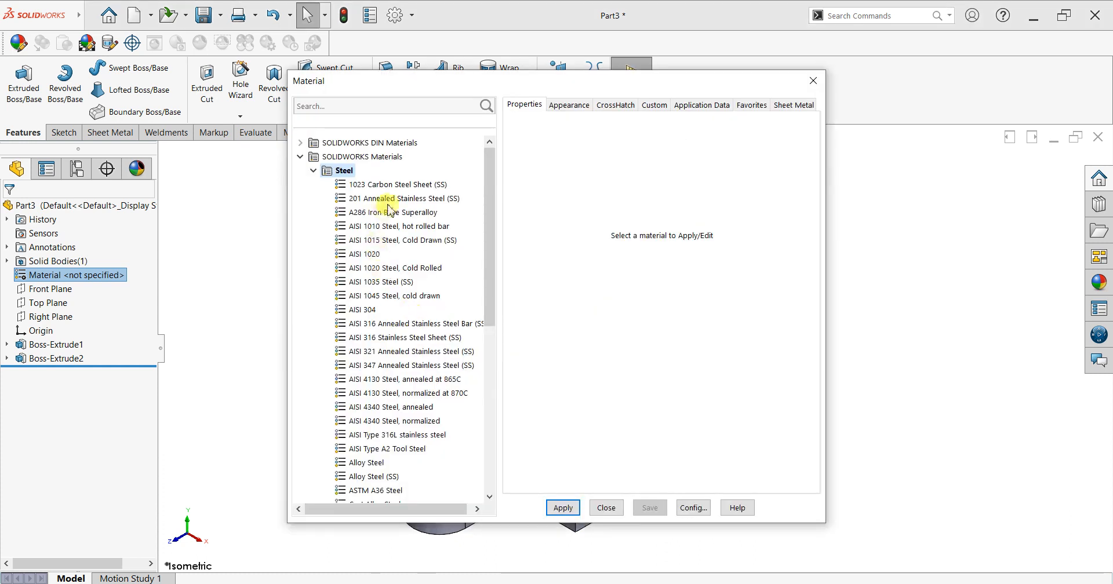
{"action": "left_click", "coordinate": [388, 200]}
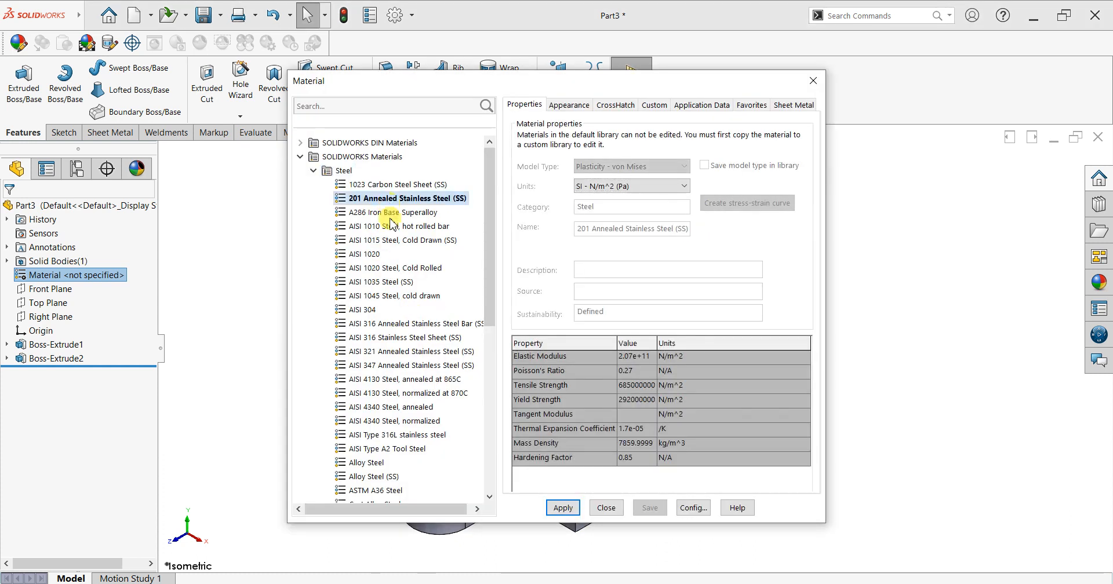
{"action": "left_click", "coordinate": [578, 509]}
{"action": "left_click", "coordinate": [606, 508]}
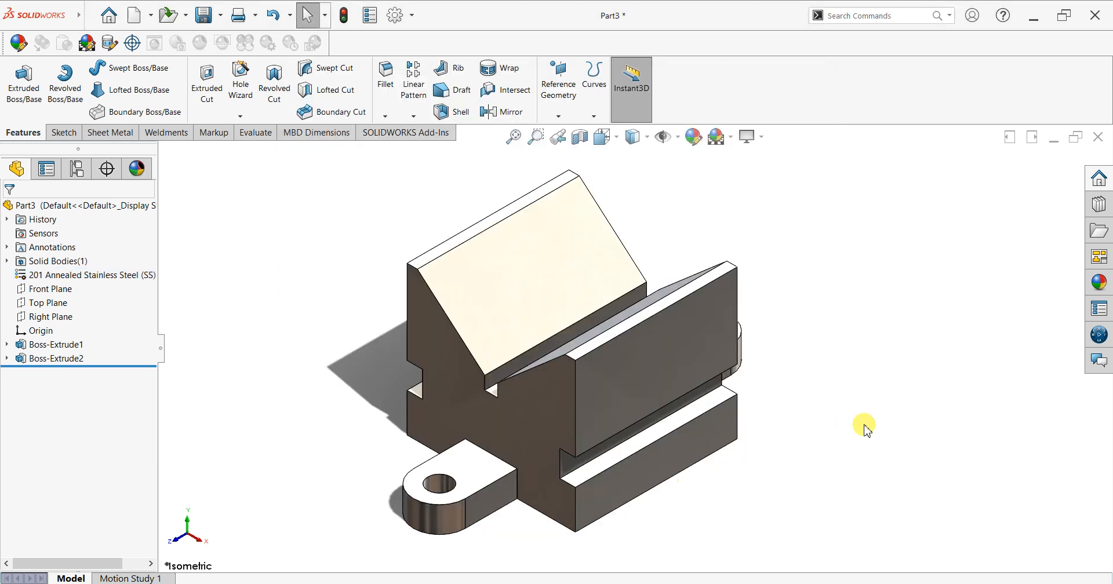
- Examine the finished V-block and its lugs from several sides, ending in an angled corner view
{"action": "scroll", "coordinate": [514, 499], "scroll_direction": "down", "scroll_amount": 3}
{"action": "middle_click_drag", "start_coordinate": [518, 498], "coordinate": [536, 427]}
{"action": "scroll", "coordinate": [536, 426], "scroll_direction": "up", "scroll_amount": 5}
{"action": "middle_click_drag", "start_coordinate": [738, 308], "coordinate": [406, 525]}
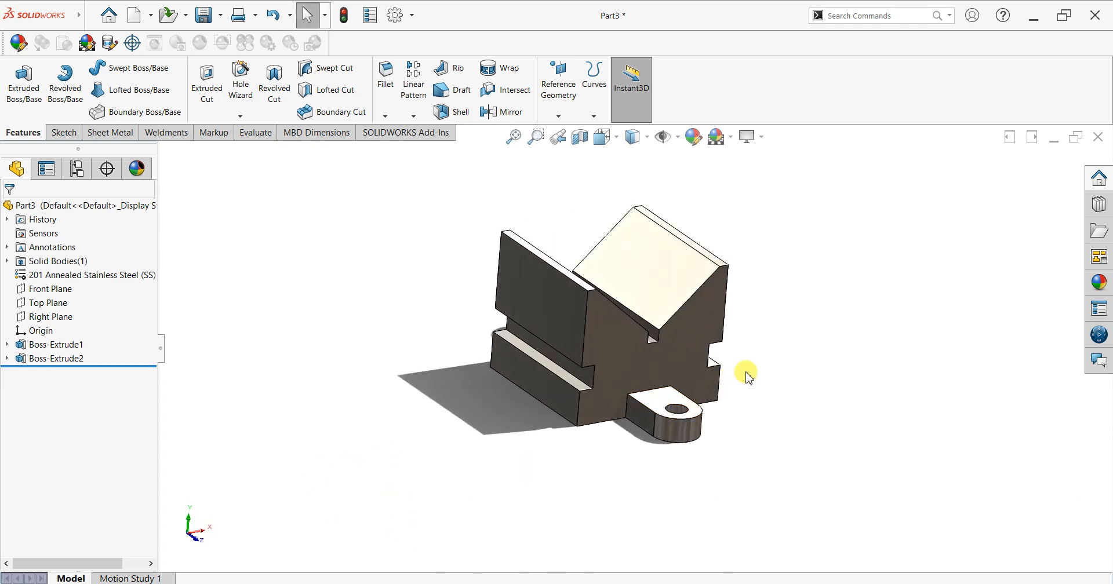
{"action": "key", "text": "space"}
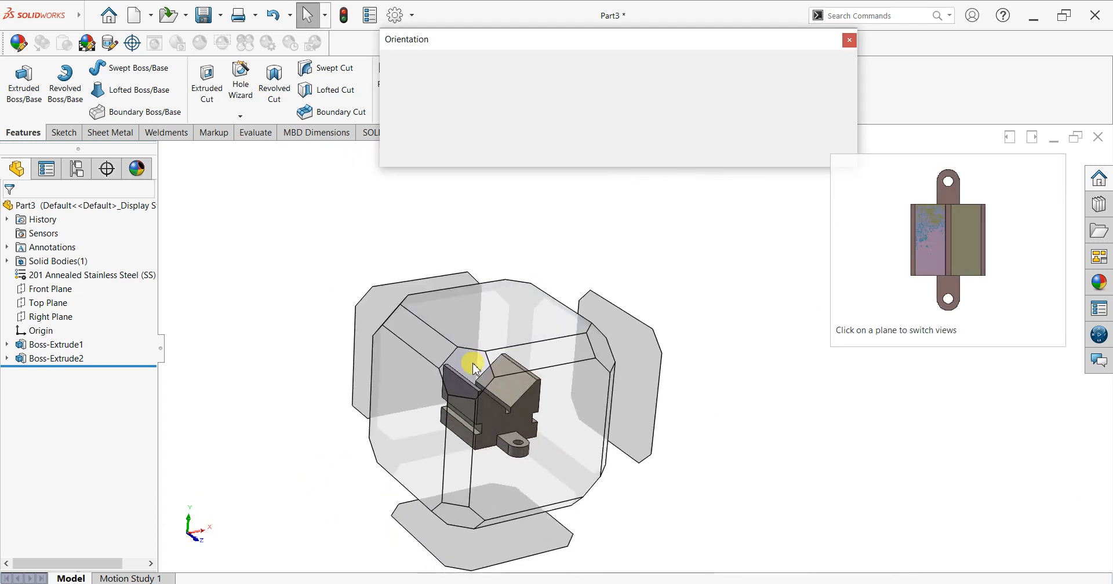
{"action": "left_click", "coordinate": [467, 364]}
{"action": "scroll", "coordinate": [913, 360], "scroll_direction": "down", "scroll_amount": 2}
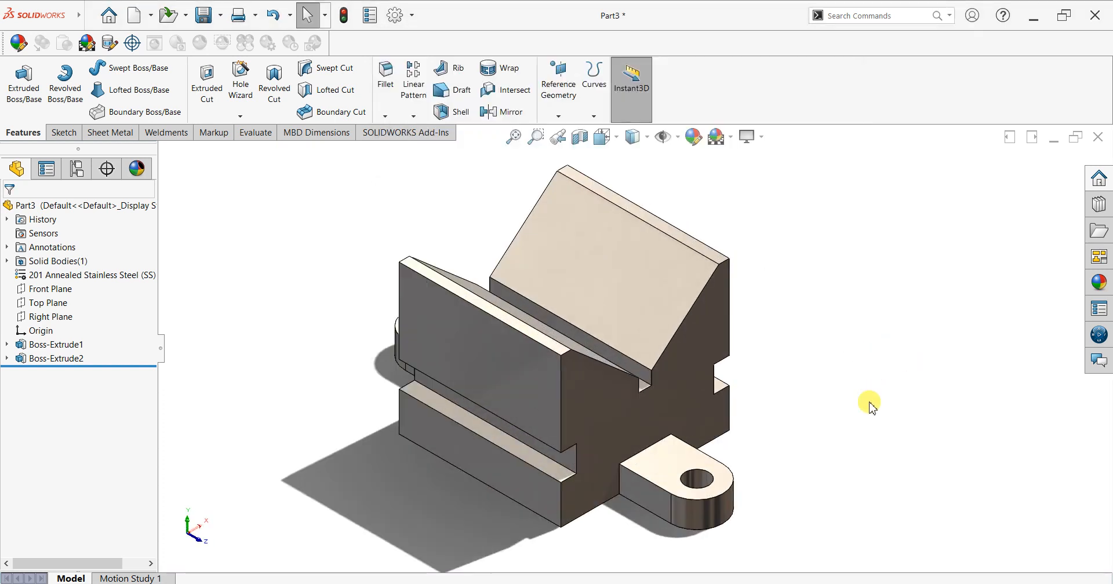